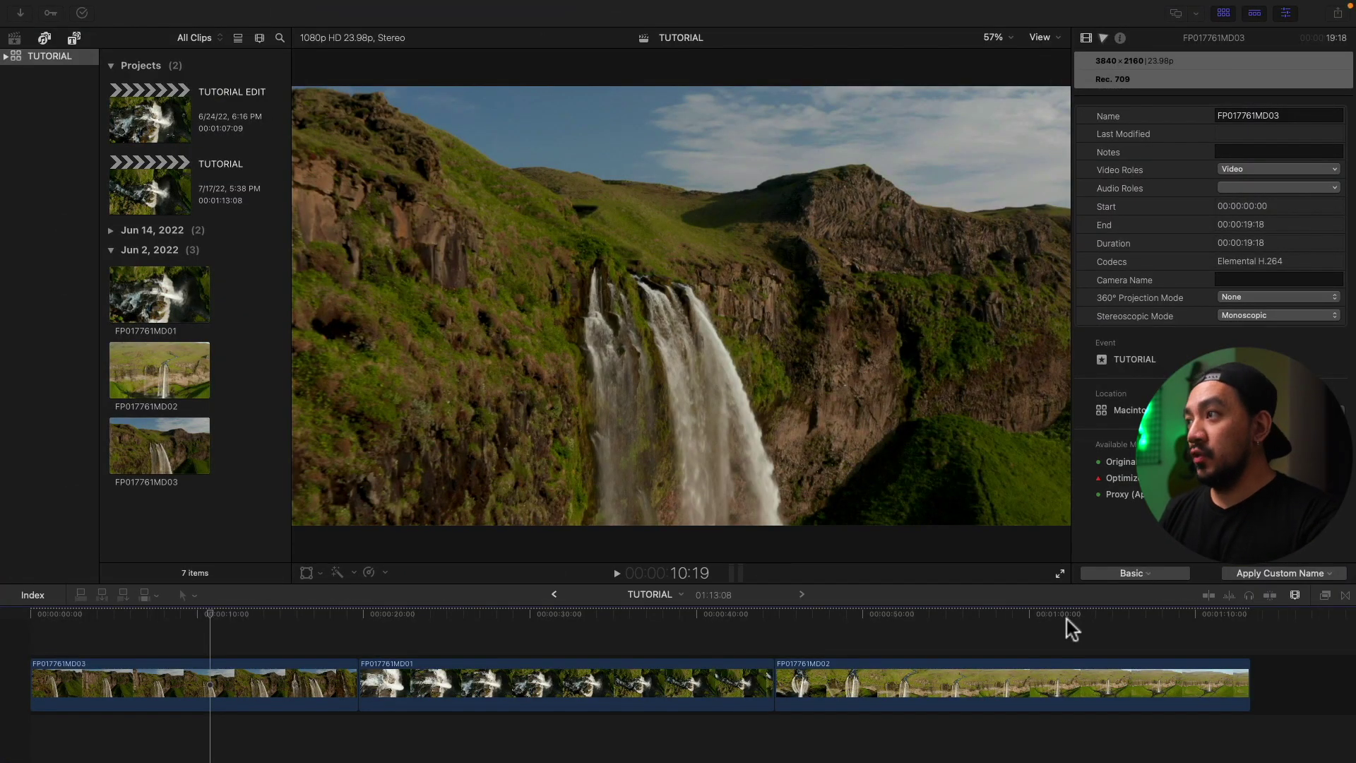
# Step: Select the TUTORIAL project so its 1920×1080, 23.98p details appear in the inspector
pyautogui.click(92, 315)
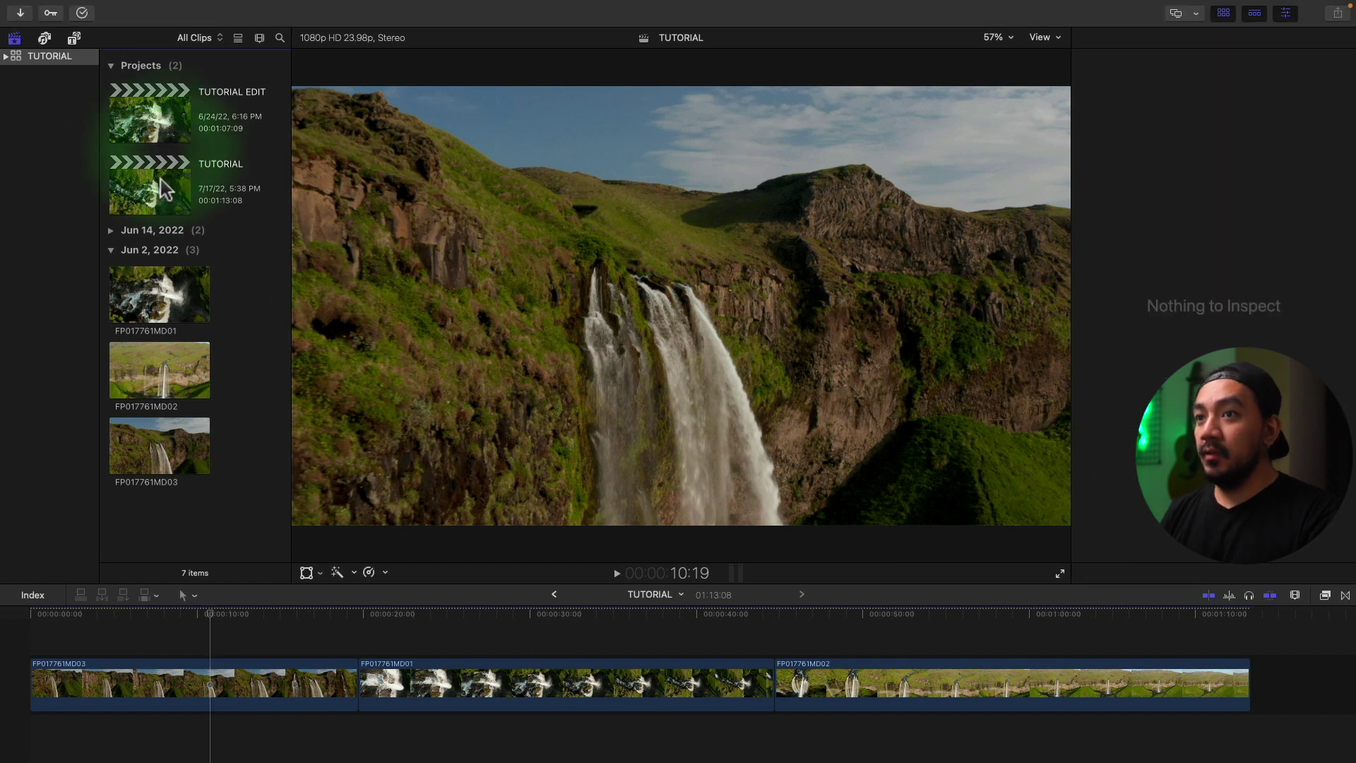
pyautogui.click(150, 184)
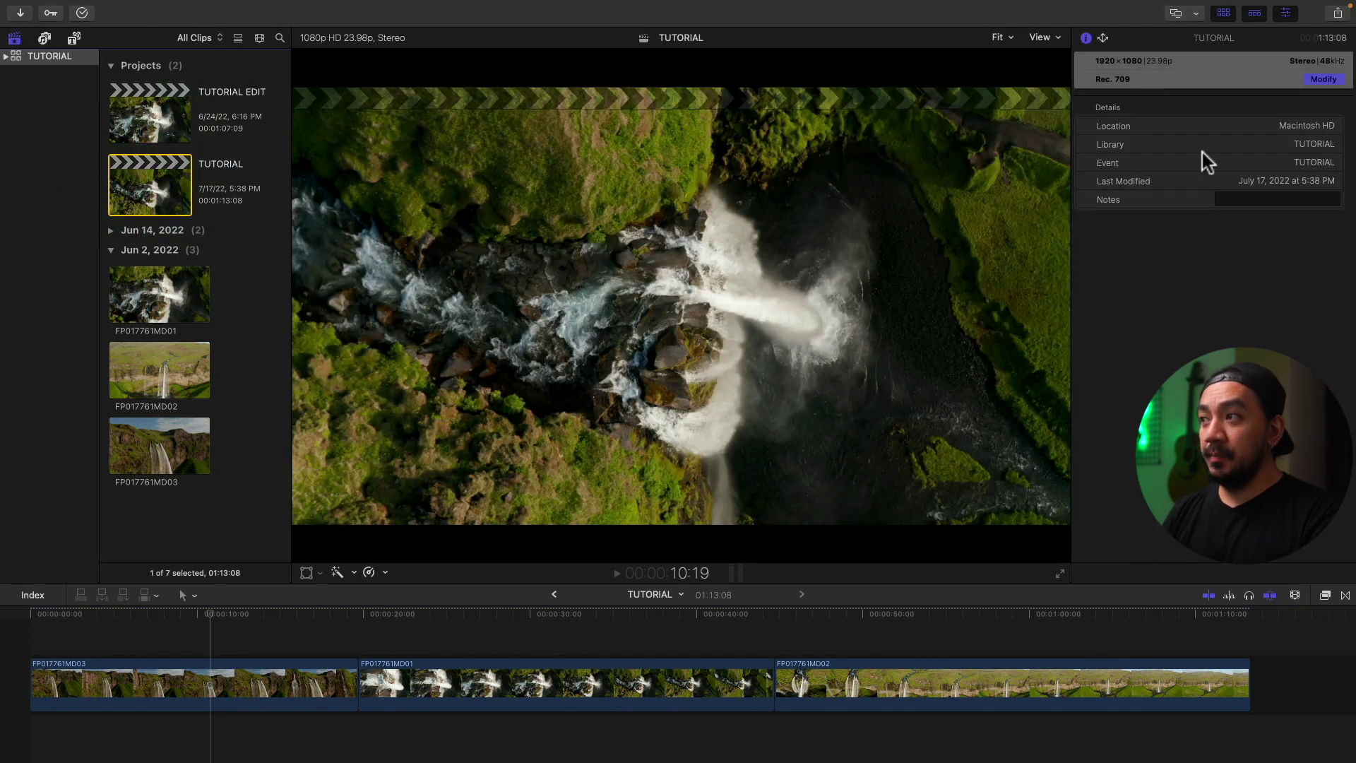
# Step: Change the TUTORIAL project settings to the Vertical format at 2160×3840 resolution
pyautogui.click(1320, 82)
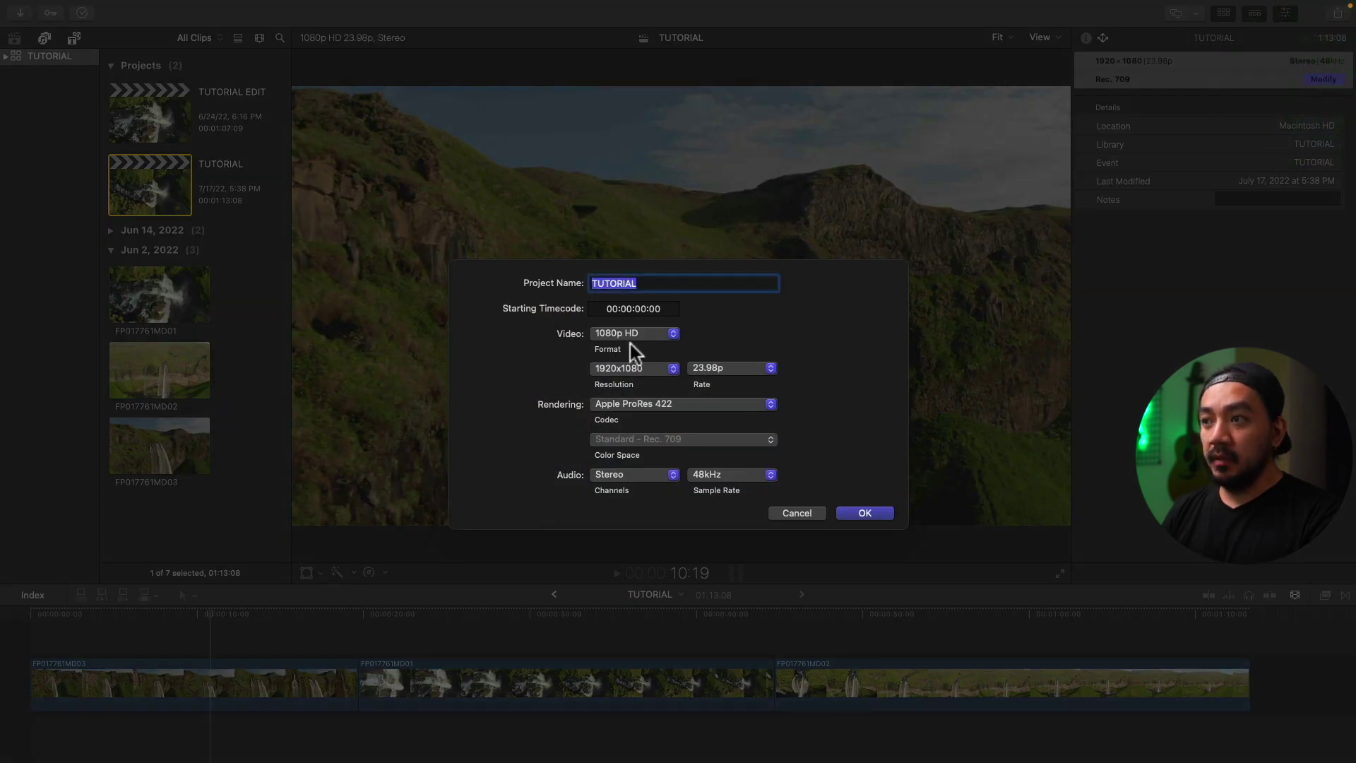
pyautogui.click(629, 341)
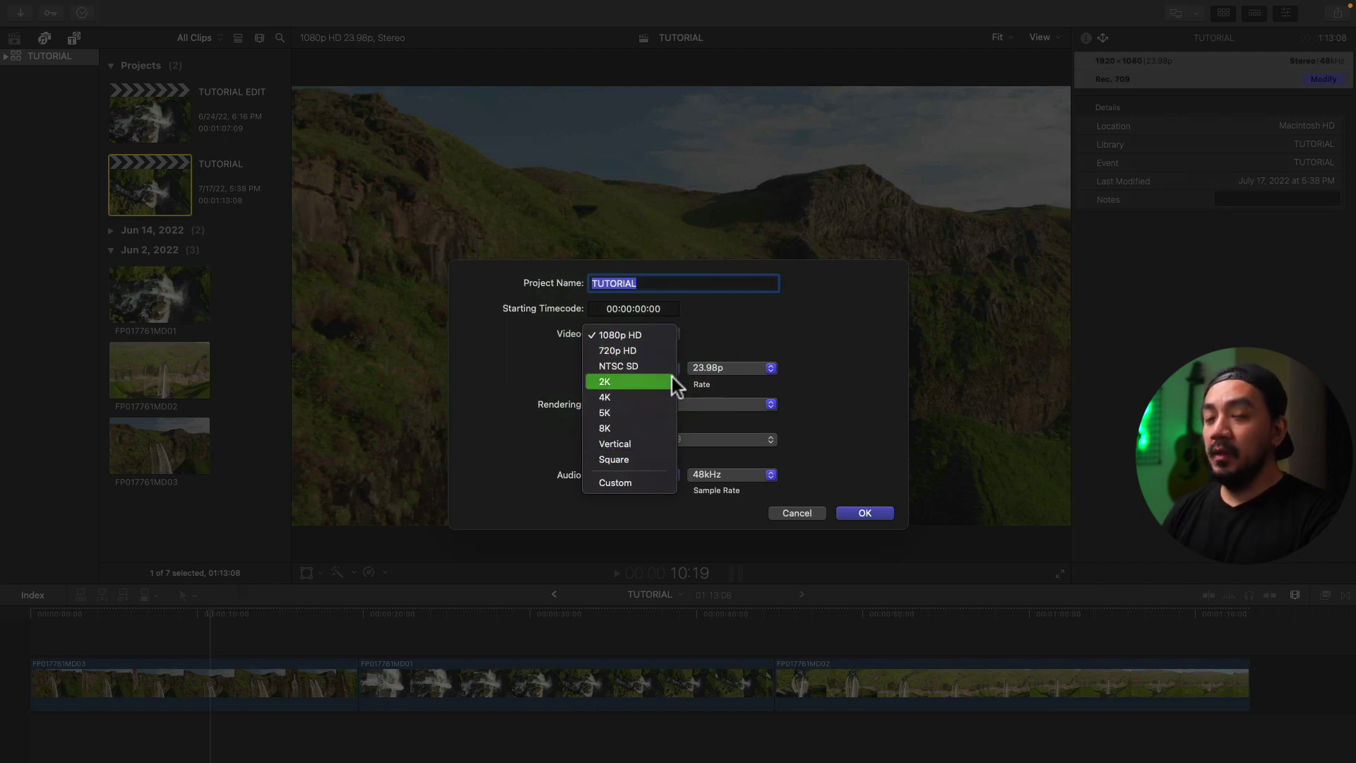
pyautogui.click(646, 445)
pyautogui.click(641, 369)
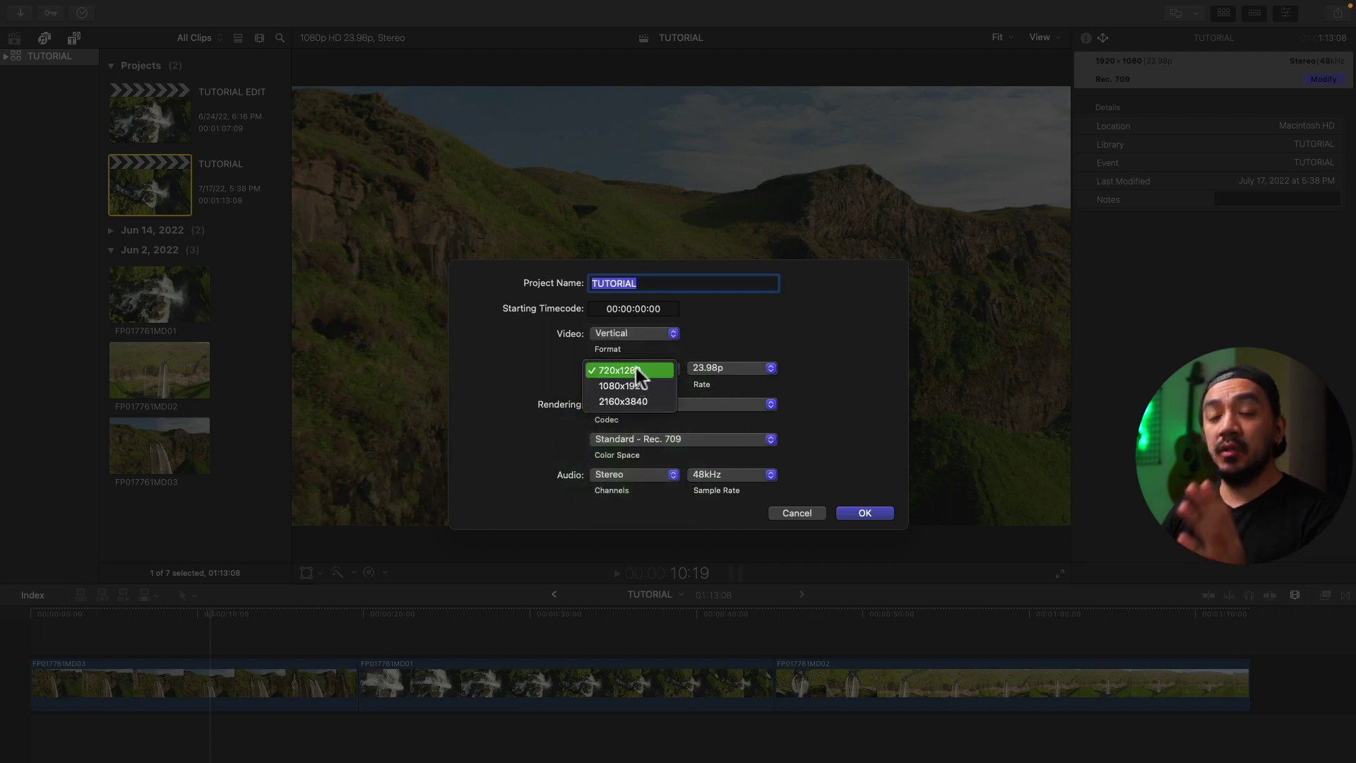
pyautogui.click(637, 385)
pyautogui.click(642, 386)
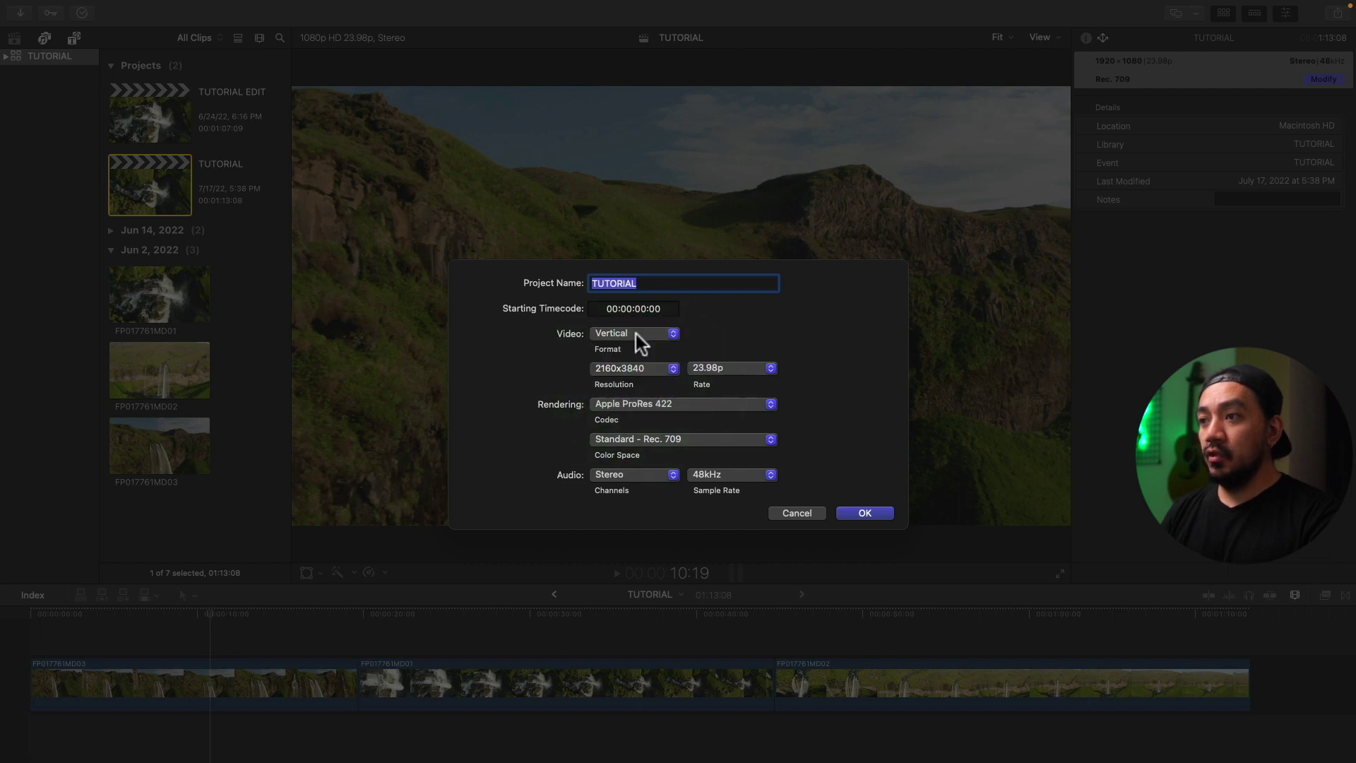
# Step: Switch TUTORIAL to a Custom 1080×1350 format and skim the letterboxed footage
pyautogui.click(639, 339)
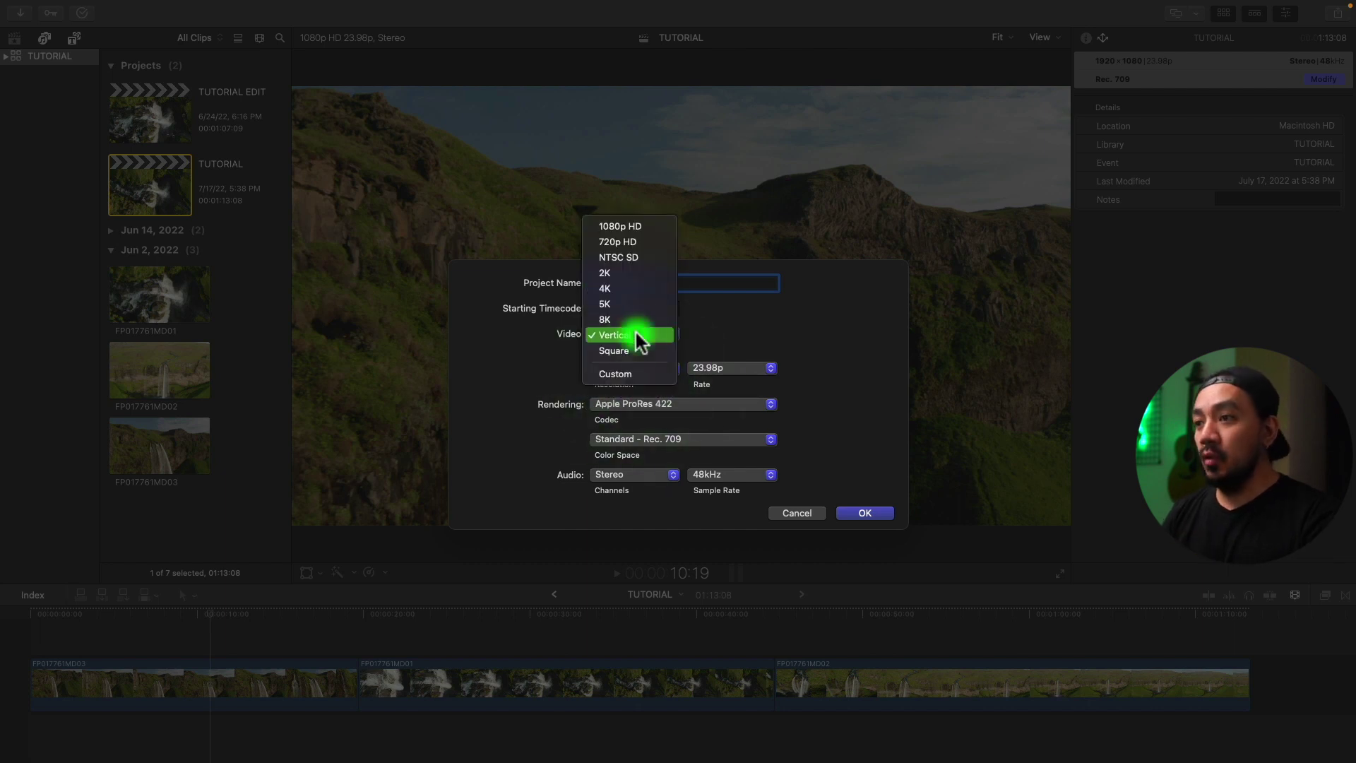
pyautogui.click(629, 374)
pyautogui.write('1350')
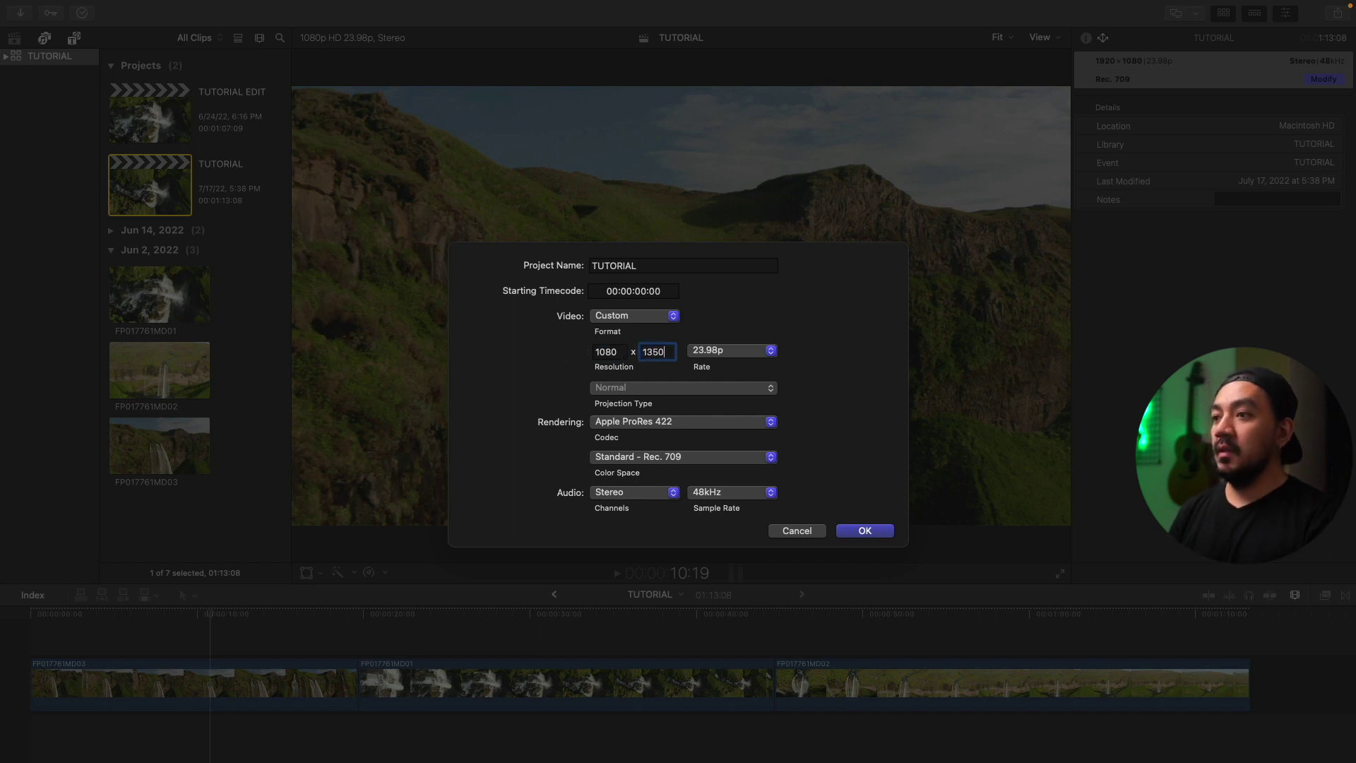
pyautogui.click(866, 531)
pyautogui.moveTo(258, 614); pyautogui.dragTo(472, 625)
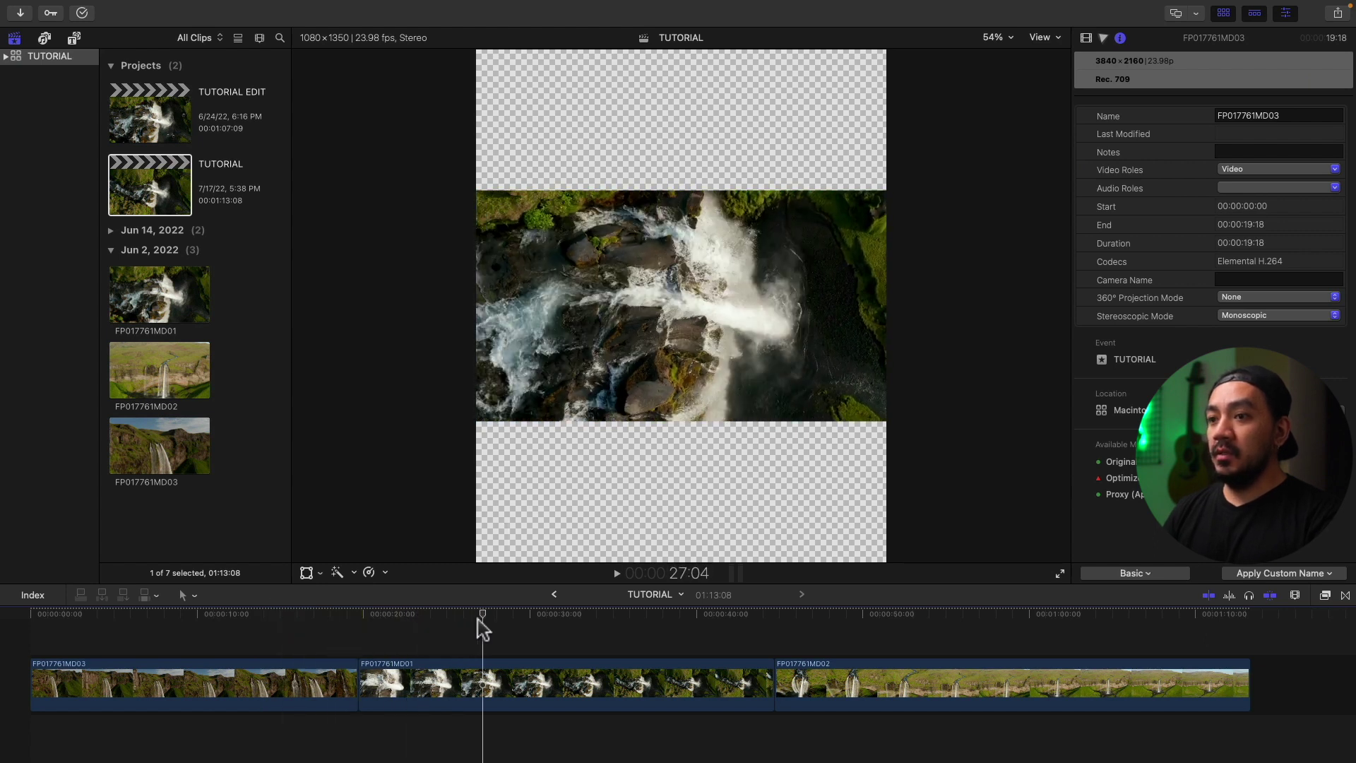
# Step: Scale clip FP017761MD03 to 154% with on-screen Transform, then play it back from the start
pyautogui.click(255, 673)
pyautogui.rightClick(725, 245)
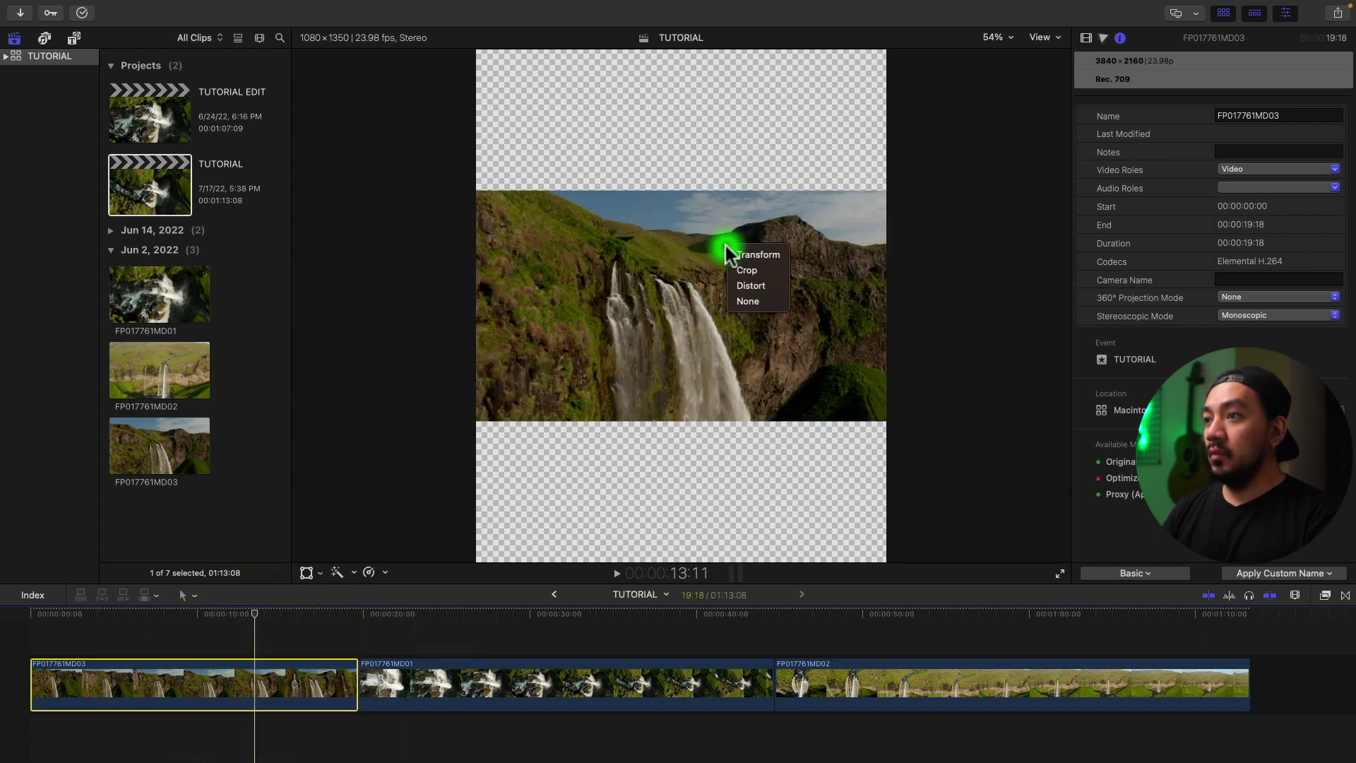
pyautogui.click(733, 257)
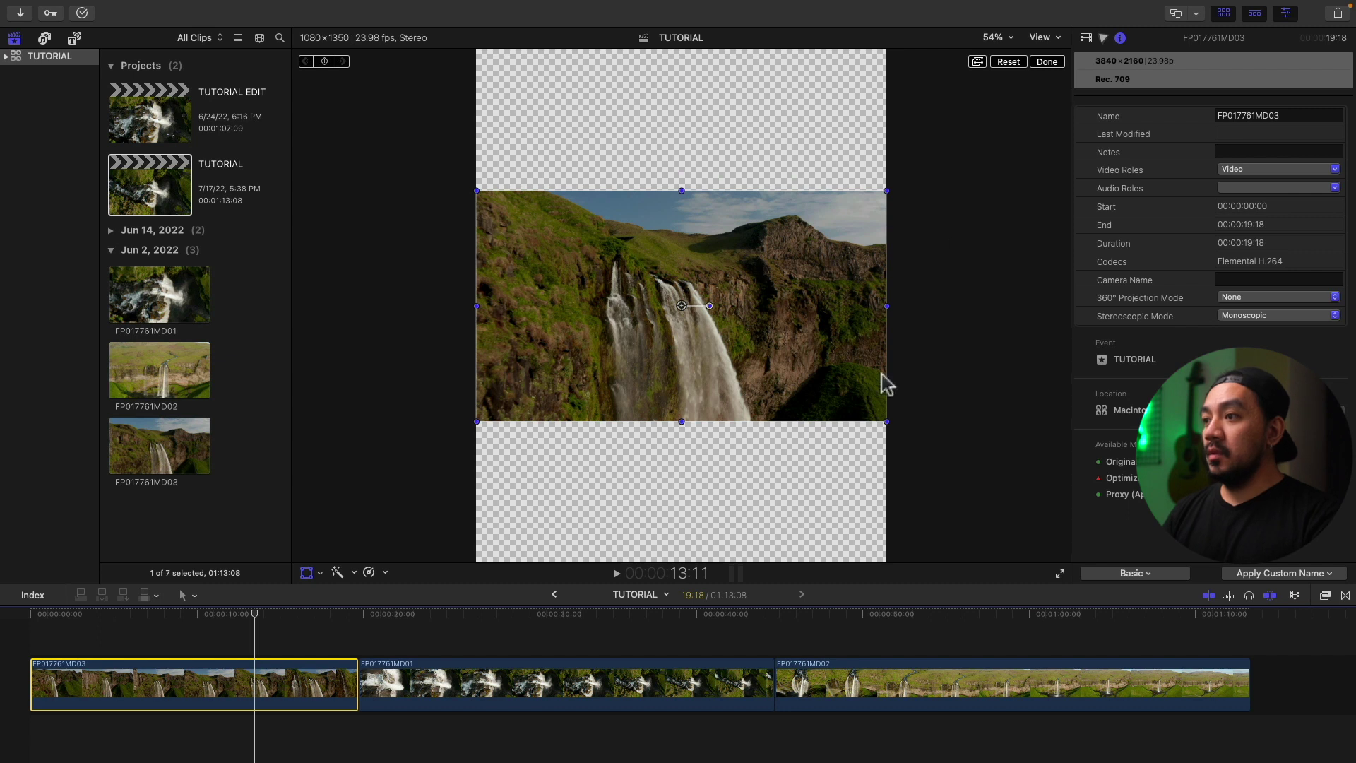
pyautogui.rightClick(756, 327)
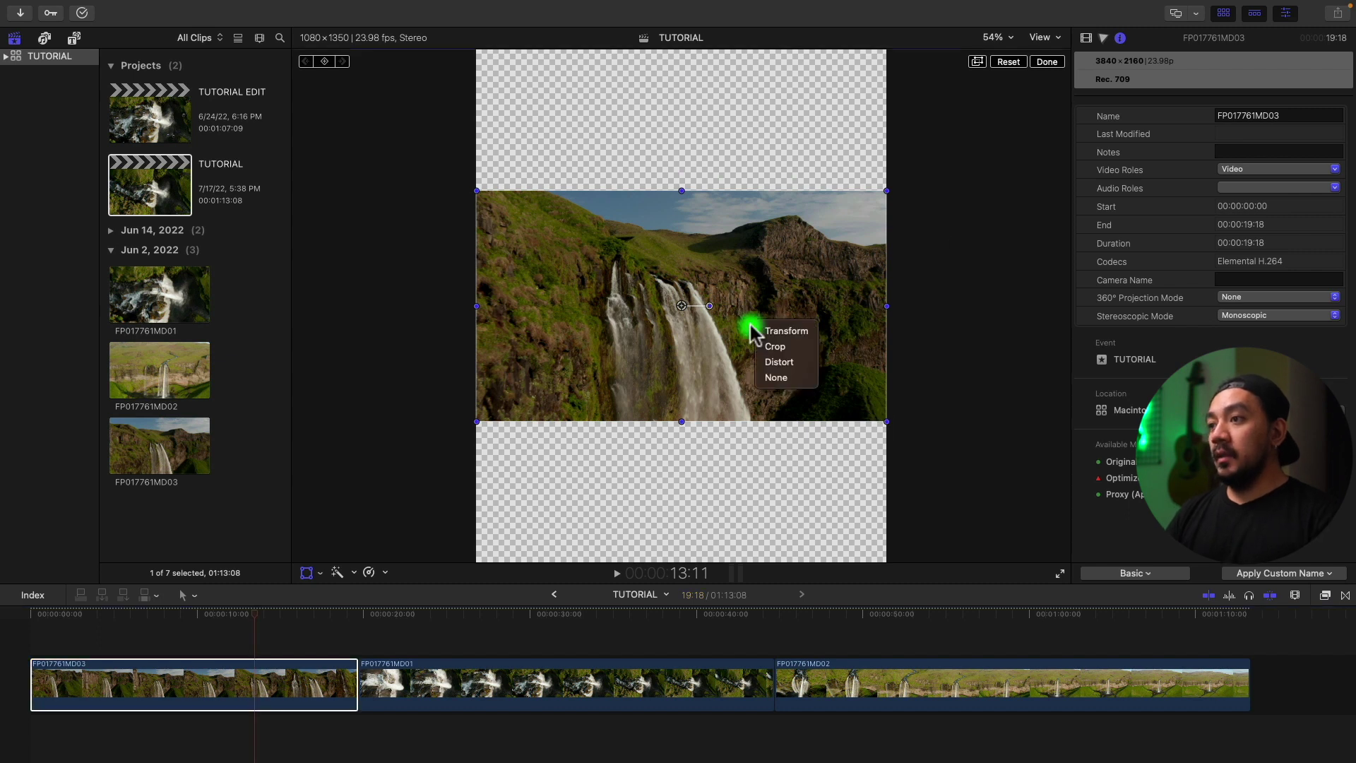
pyautogui.click(784, 331)
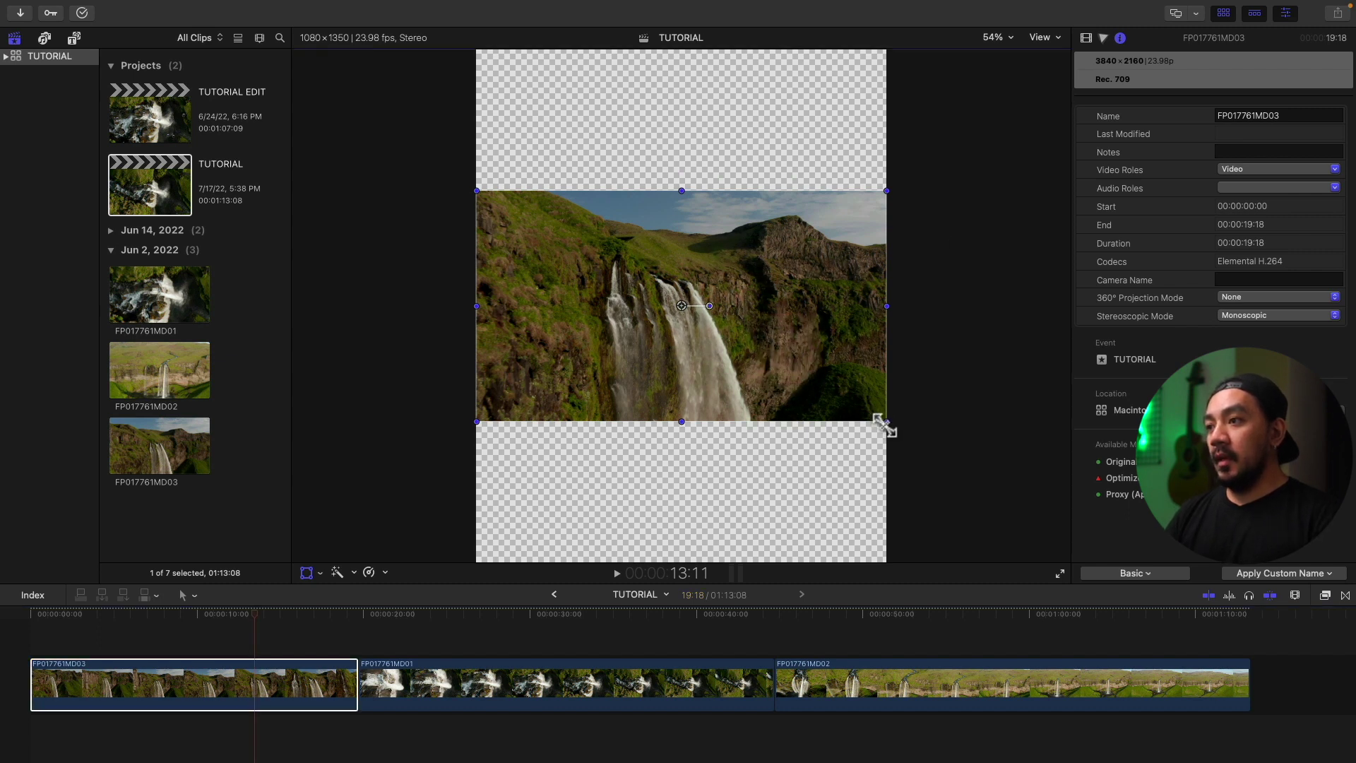
pyautogui.moveTo(885, 424); pyautogui.dragTo(991, 550)
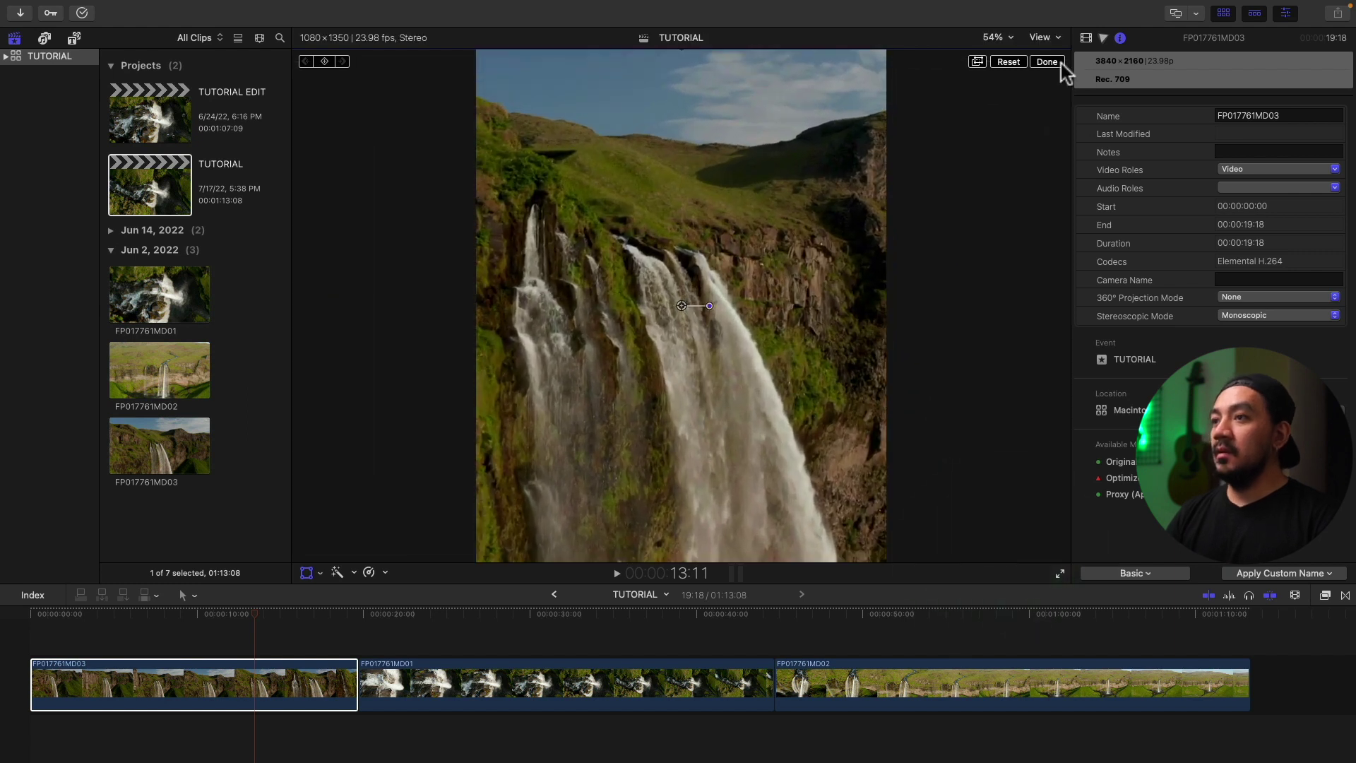
pyautogui.click(1050, 64)
pyautogui.click(65, 615)
pyautogui.press('space')
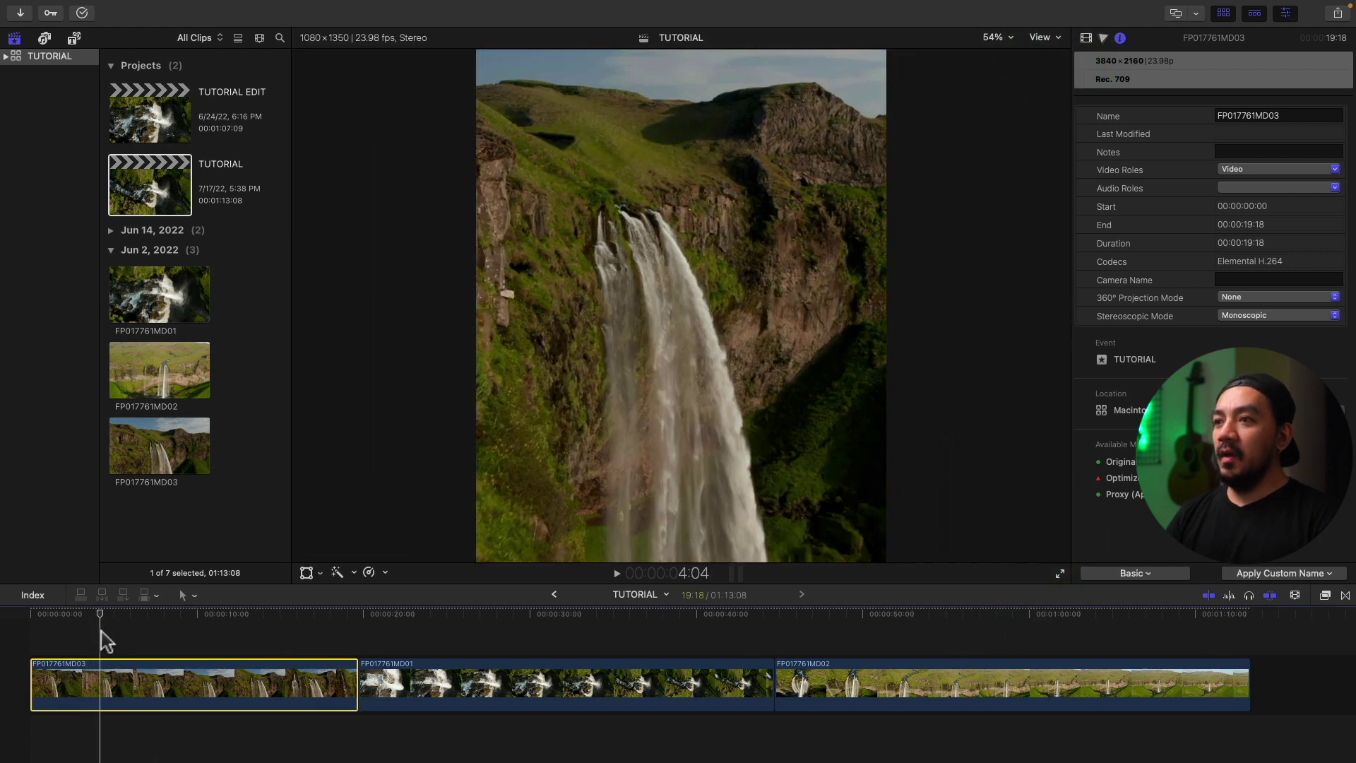
# Step: Skim the scaled clip, then select the 1920×1080 TUTORIAL EDIT project and show its shortcut menu
pyautogui.moveTo(129, 629); pyautogui.dragTo(231, 644)
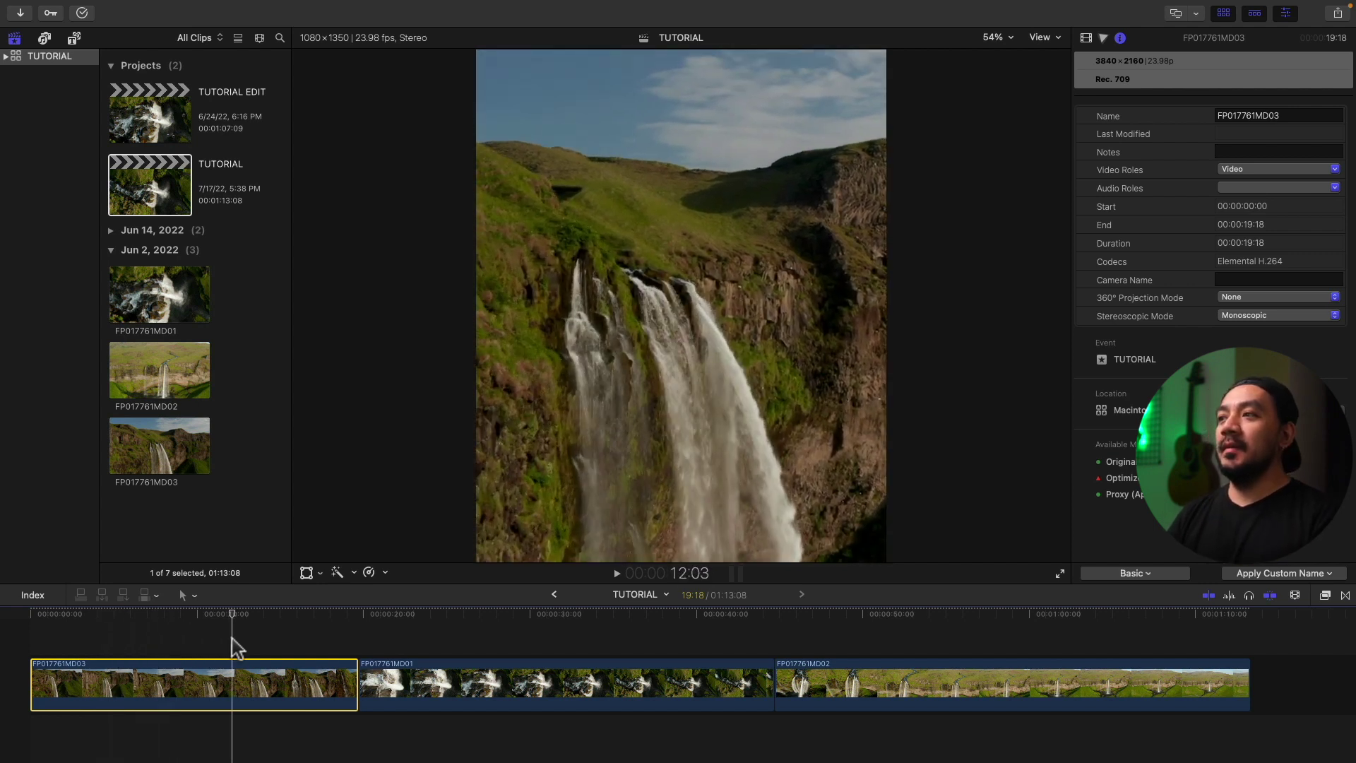
pyautogui.click(163, 113)
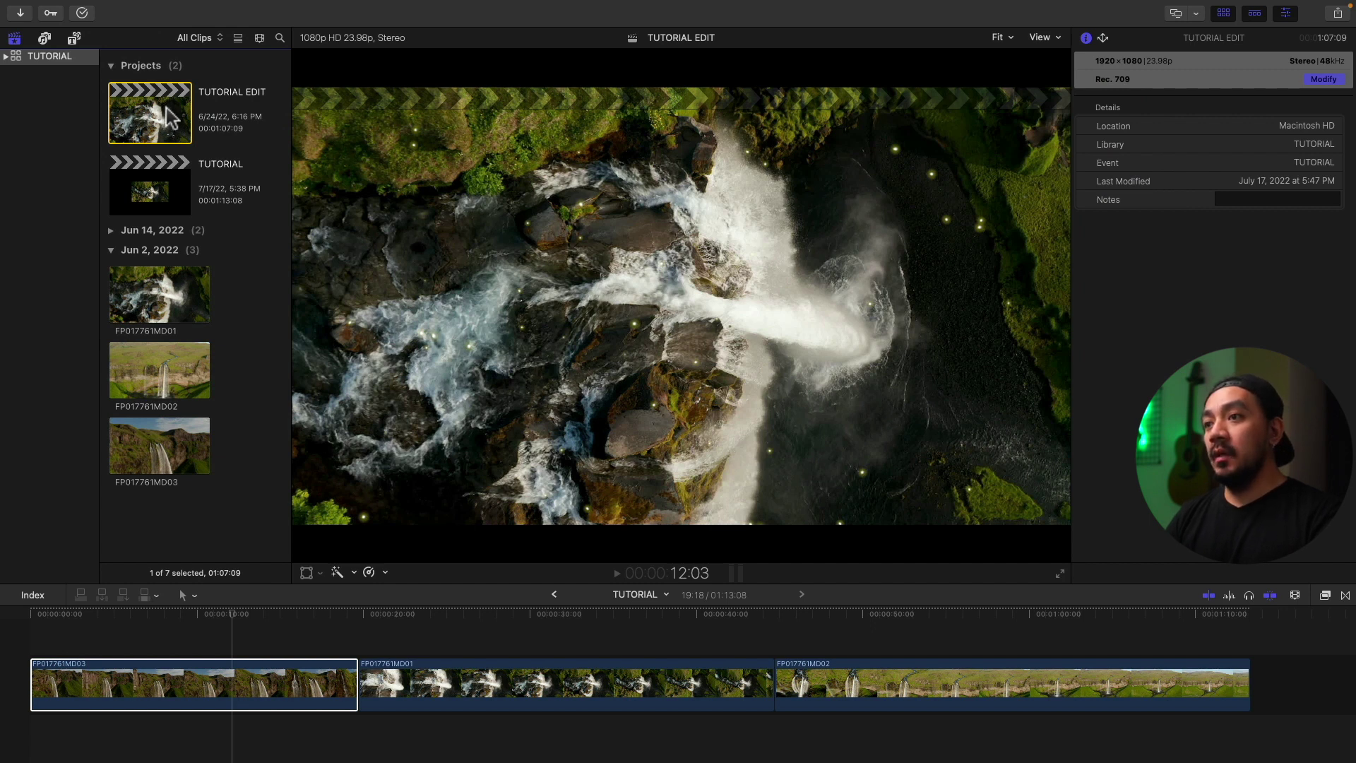
pyautogui.rightClick(138, 113)
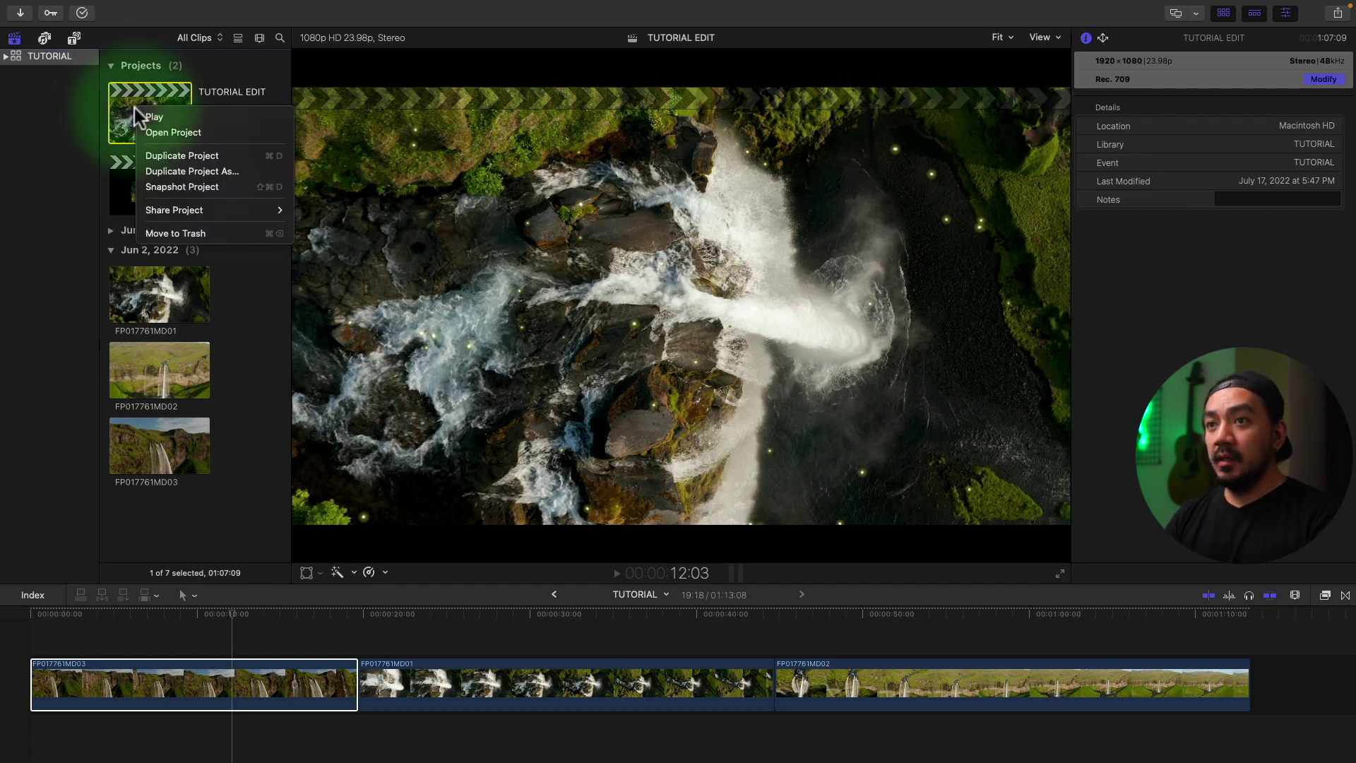
# Step: Duplicate TUTORIAL EDIT as a Square 1080×1080 project and open TUTORIAL EDIT 1
pyautogui.click(232, 170)
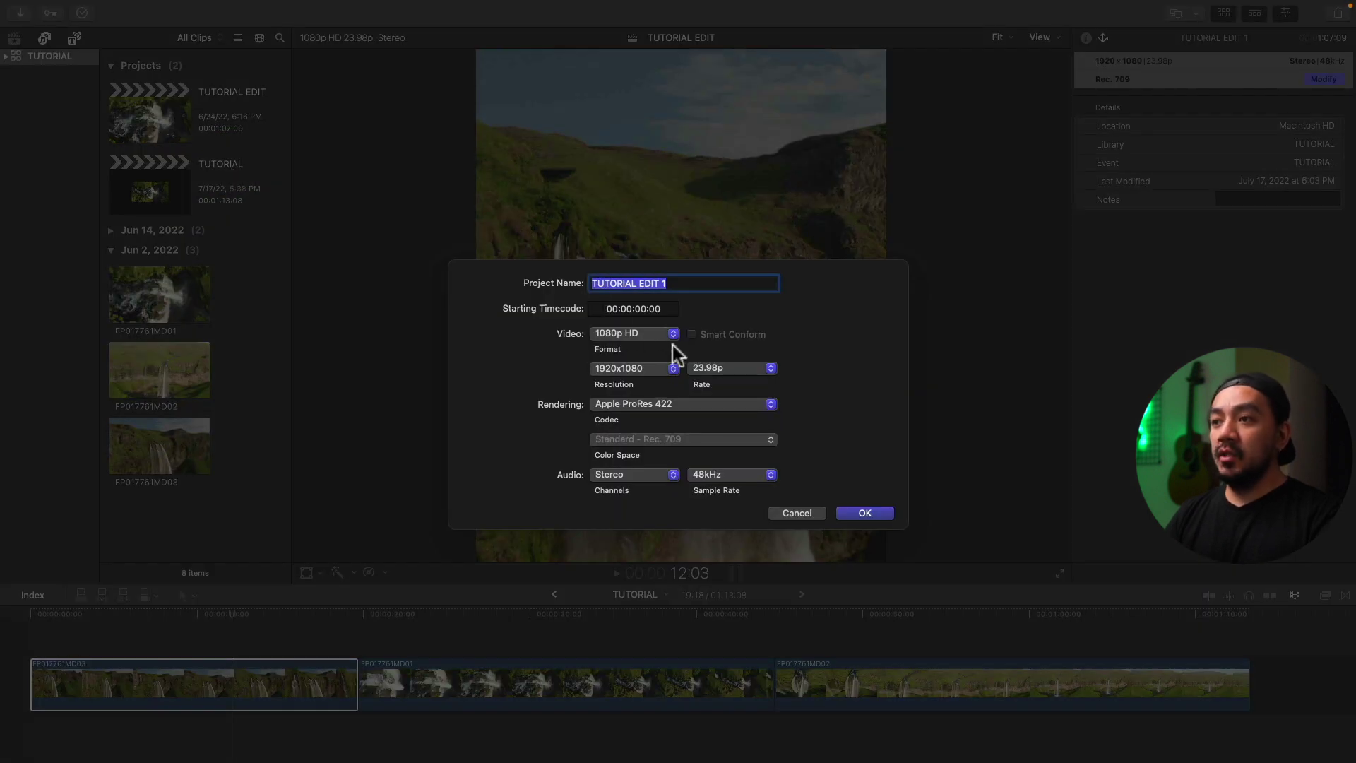
pyautogui.click(622, 336)
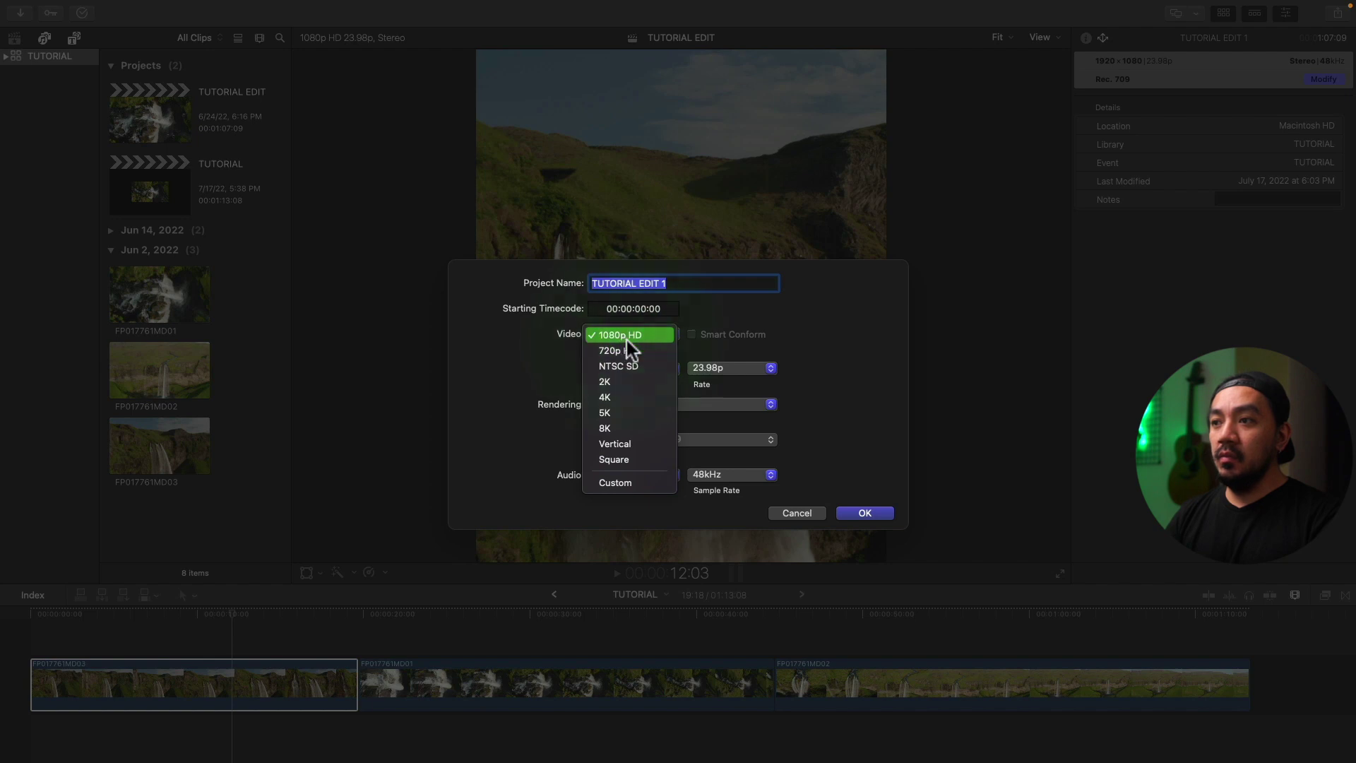
pyautogui.click(633, 457)
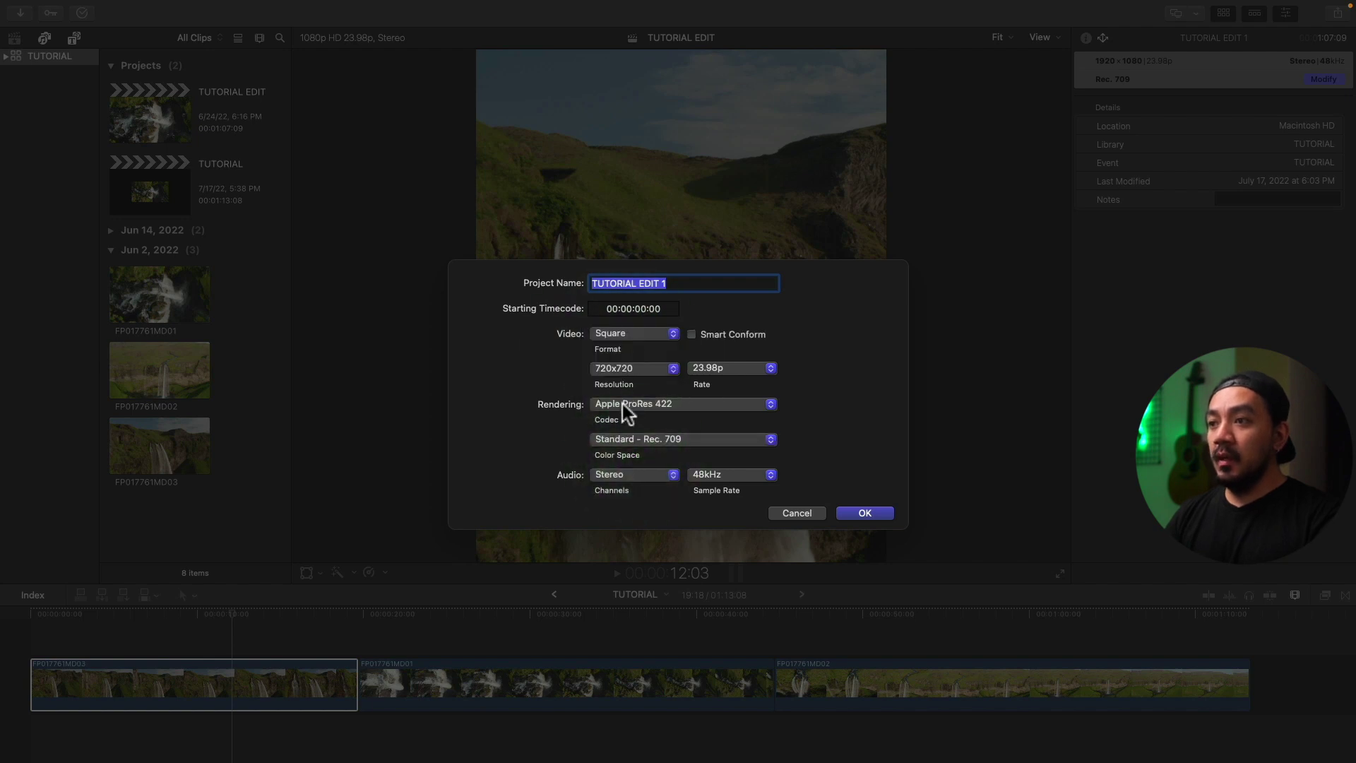
pyautogui.click(639, 376)
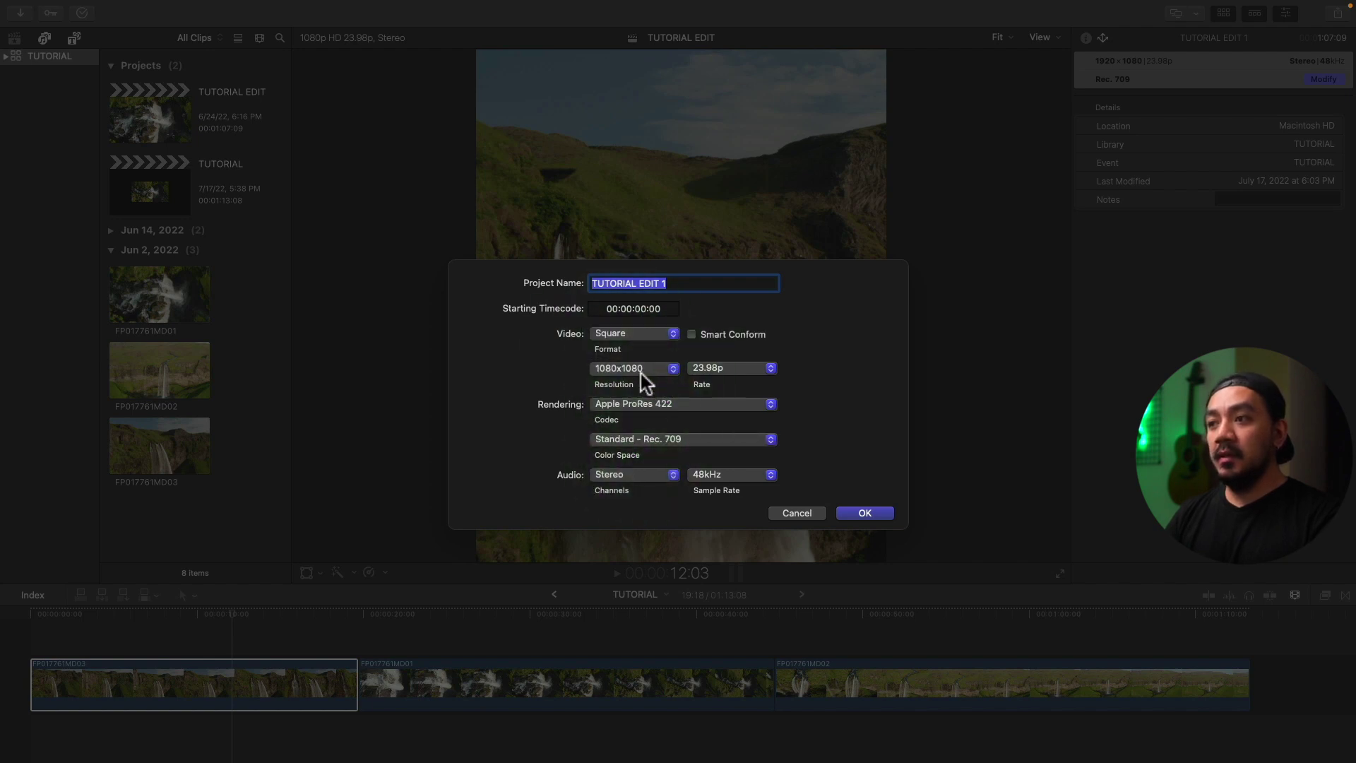
pyautogui.click(854, 509)
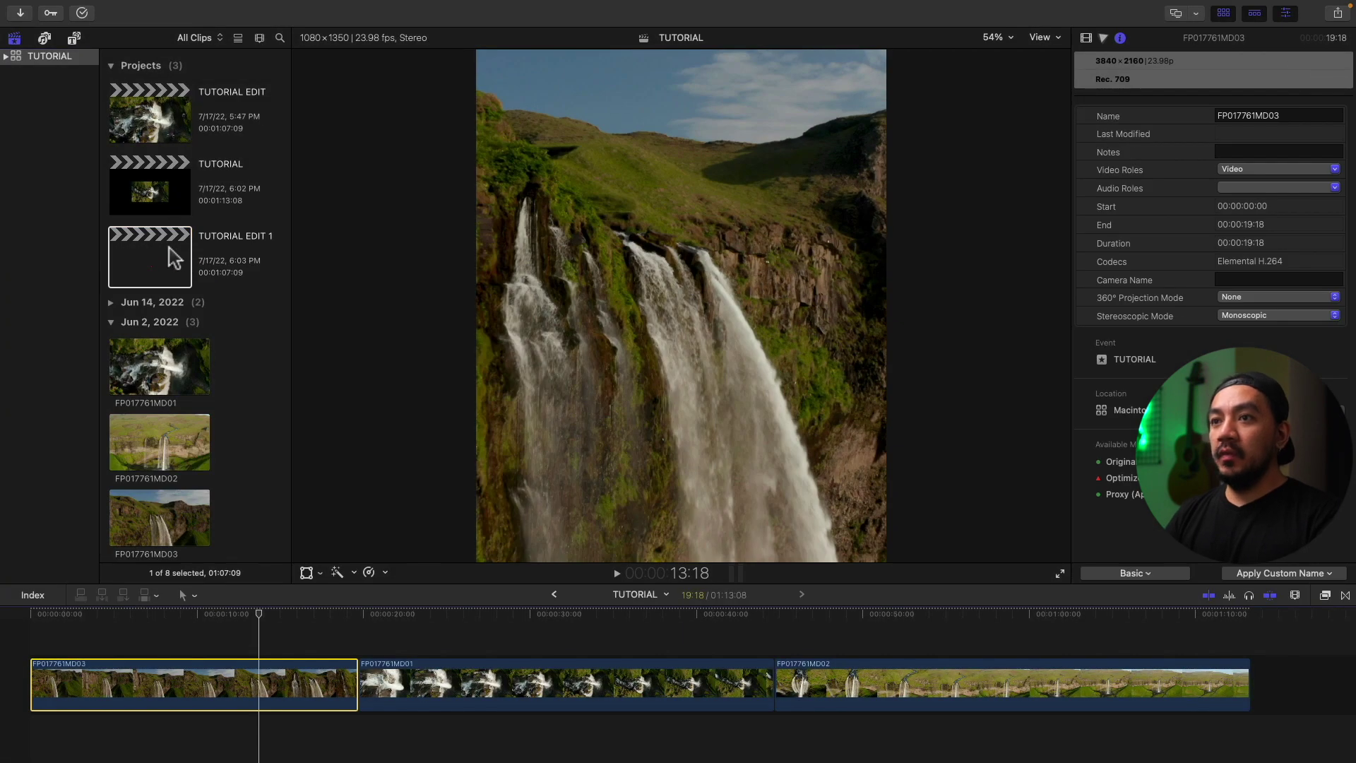
pyautogui.doubleClick(173, 258)
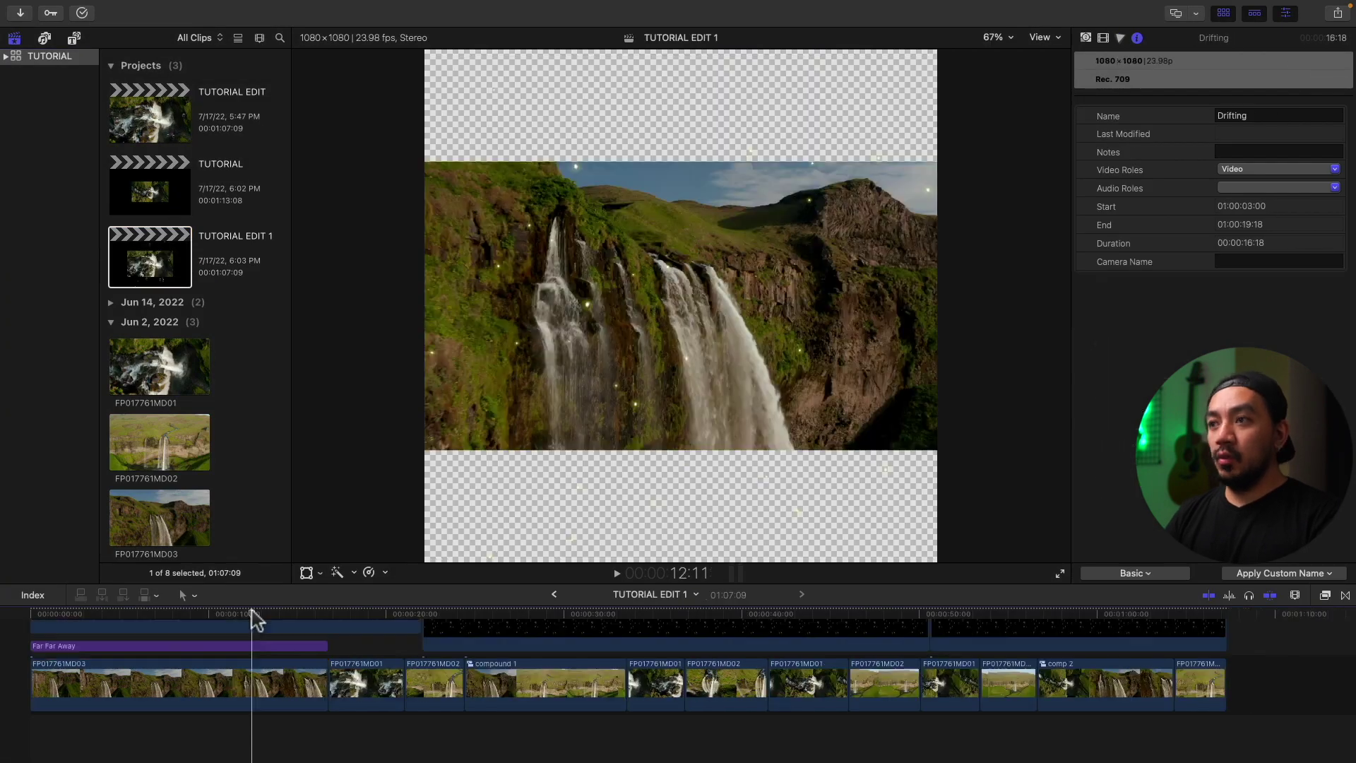
pyautogui.moveTo(251, 615); pyautogui.dragTo(179, 621)
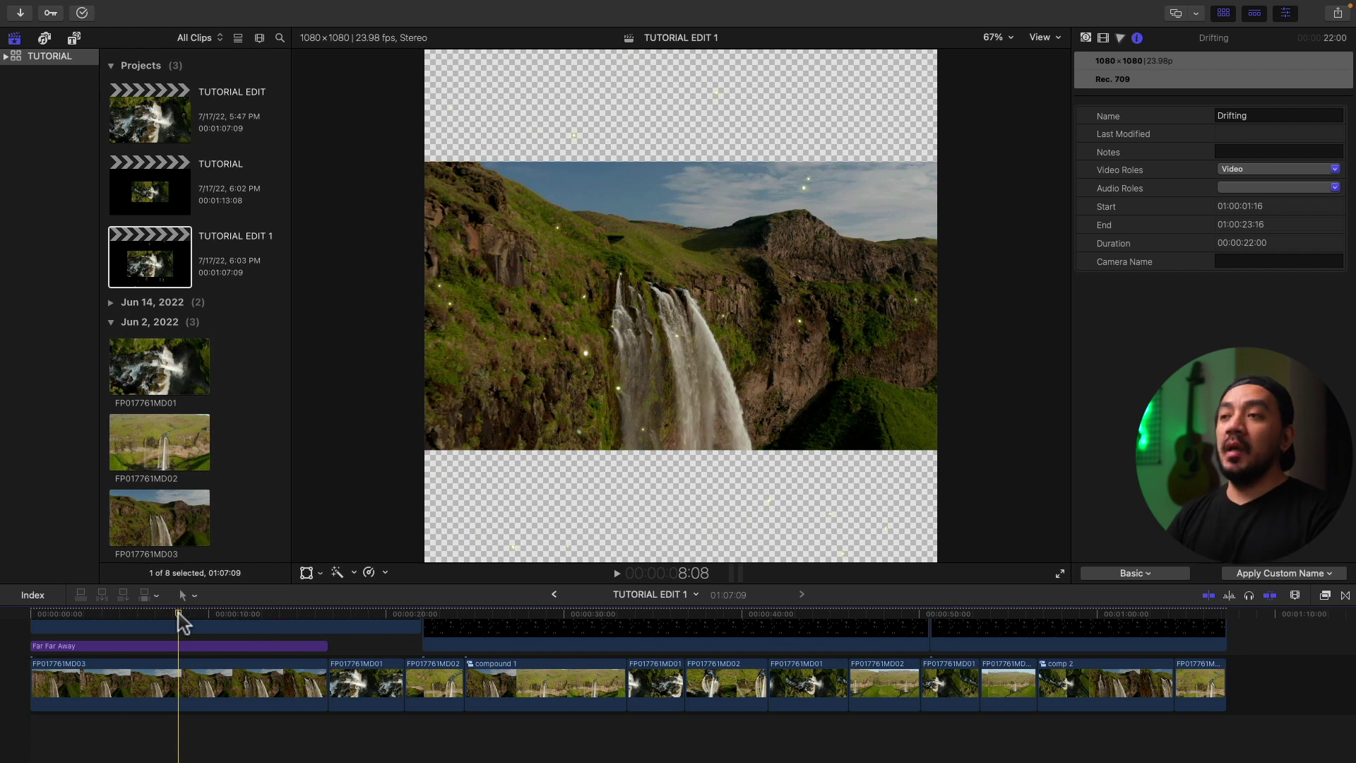
# Step: Duplicate TUTORIAL EDIT with a Custom 1080×1350 resolution and open the resulting TUTORIAL EDIT 2
pyautogui.rightClick(179, 109)
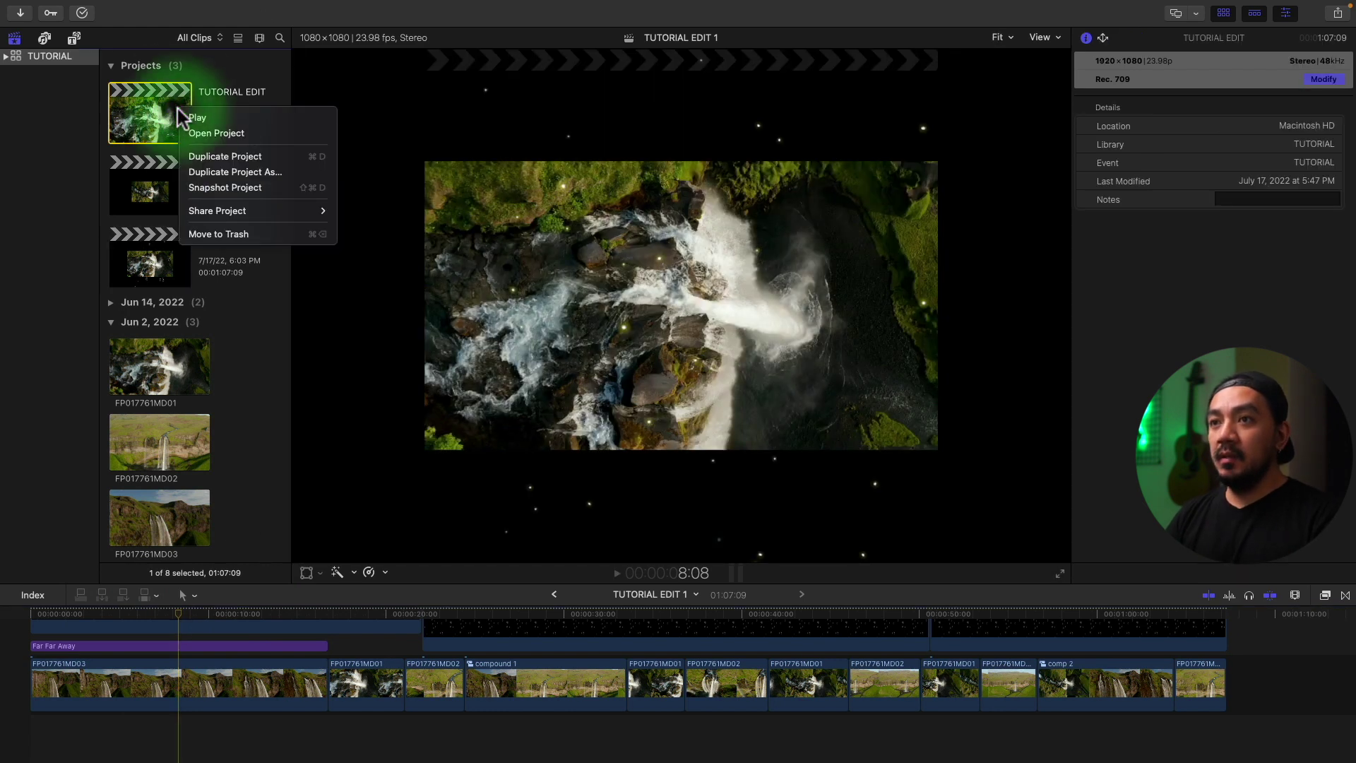
pyautogui.click(242, 173)
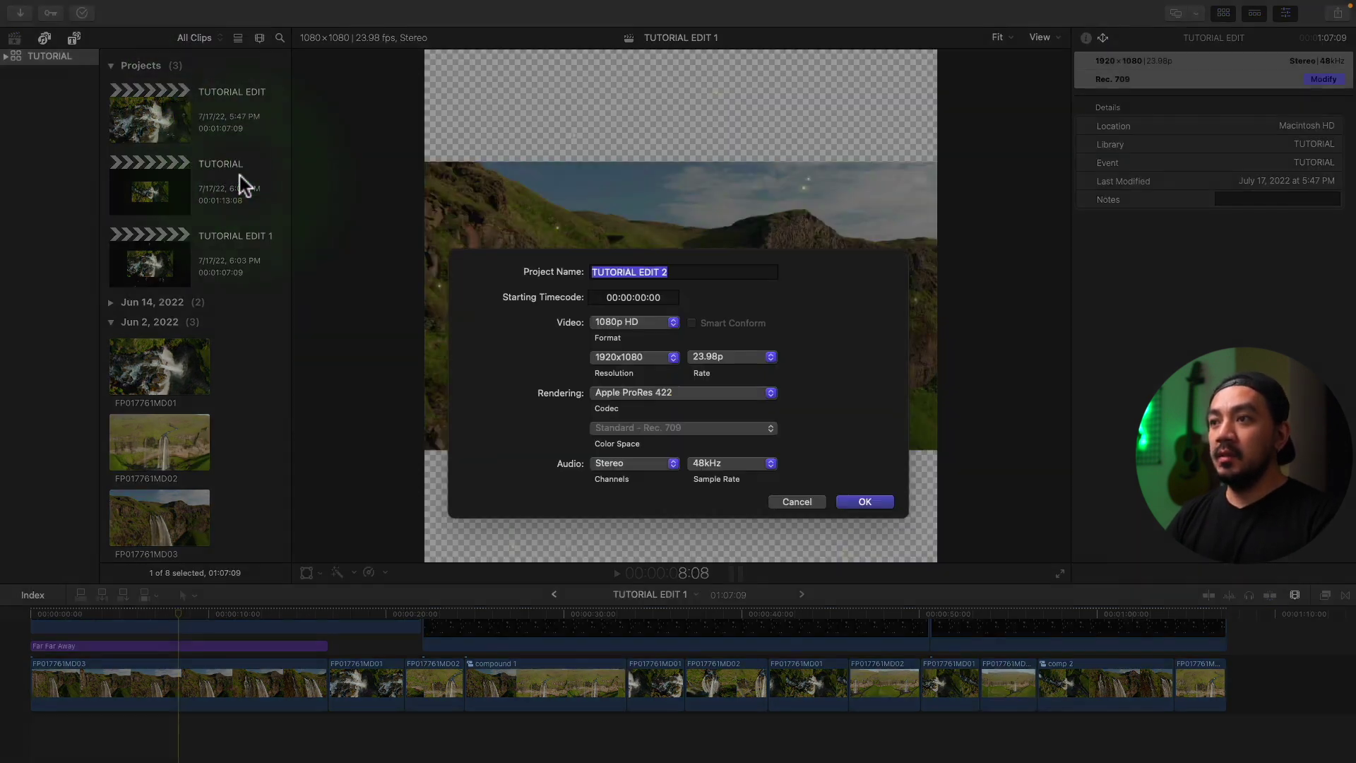
pyautogui.click(655, 335)
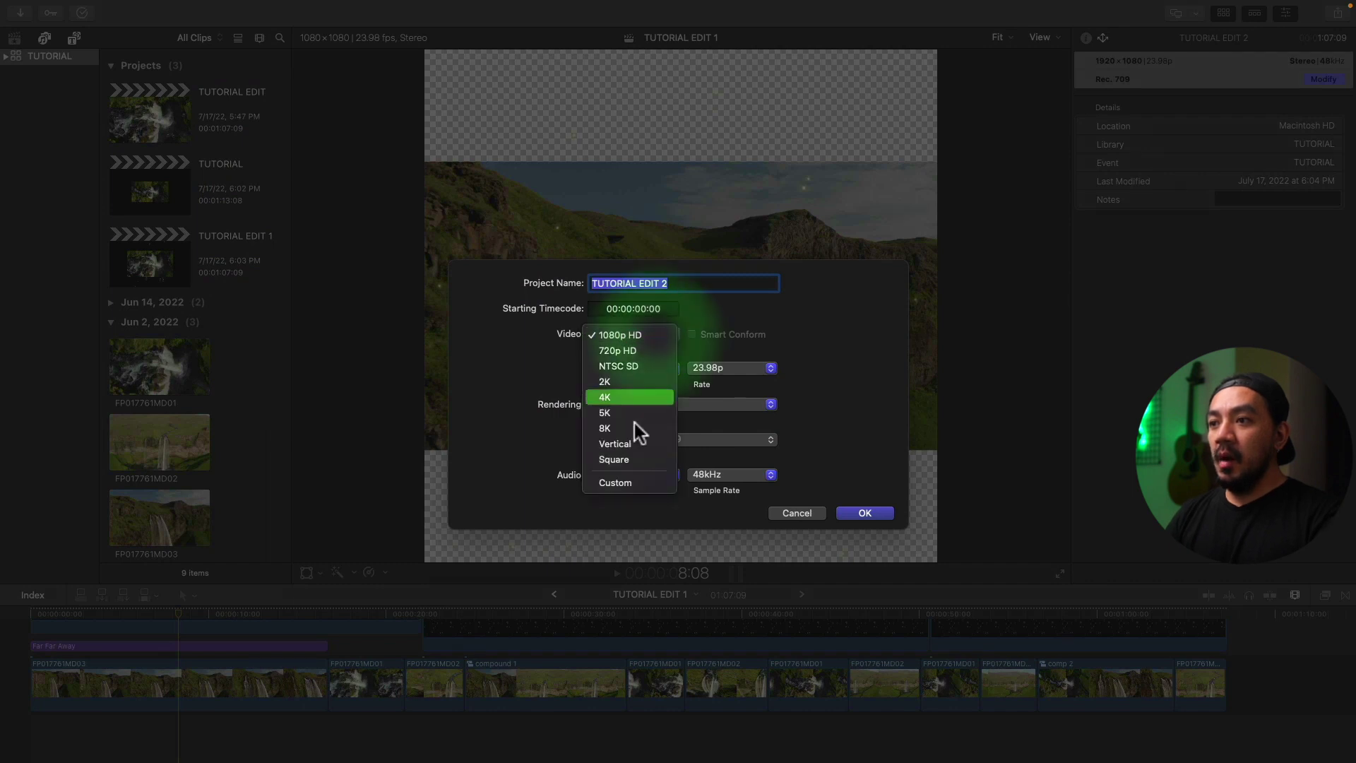
pyautogui.click(622, 483)
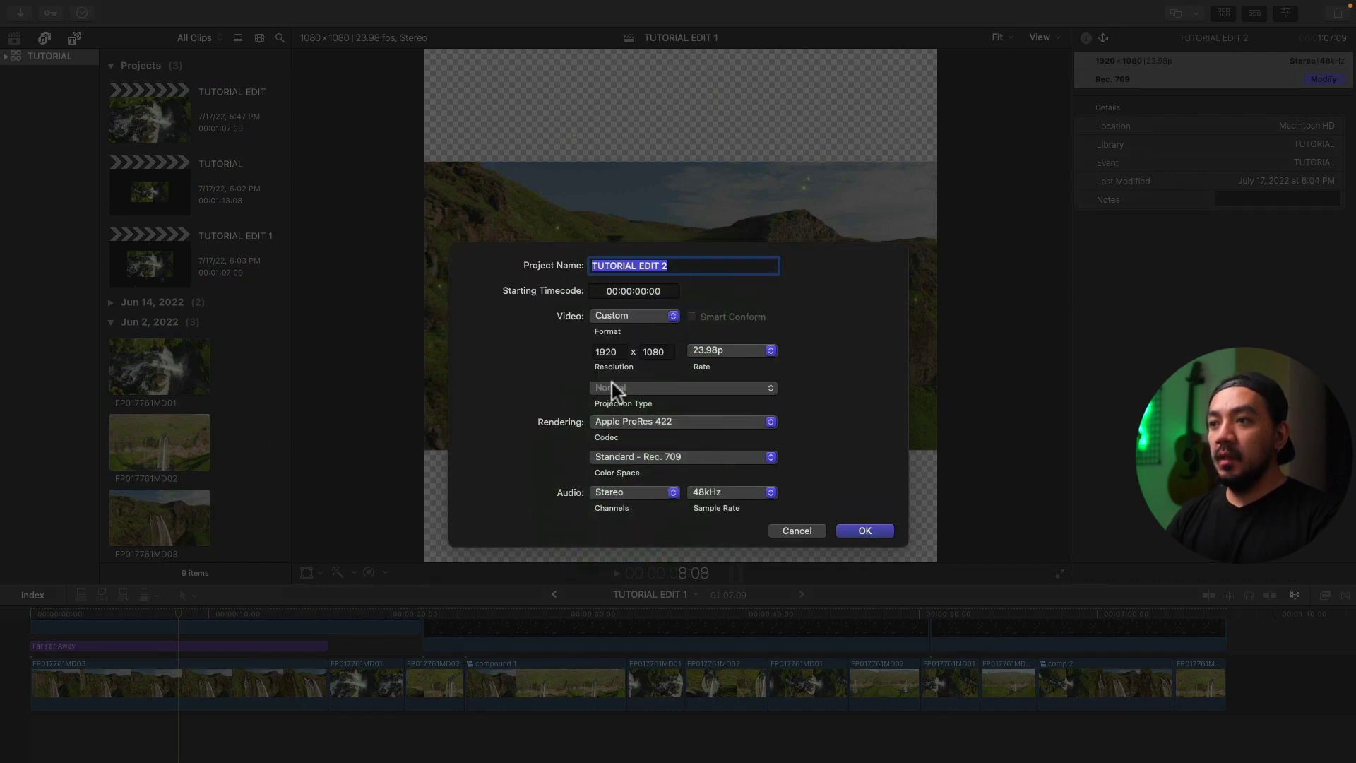
pyautogui.click(619, 354)
pyautogui.moveTo(620, 357); pyautogui.dragTo(570, 351)
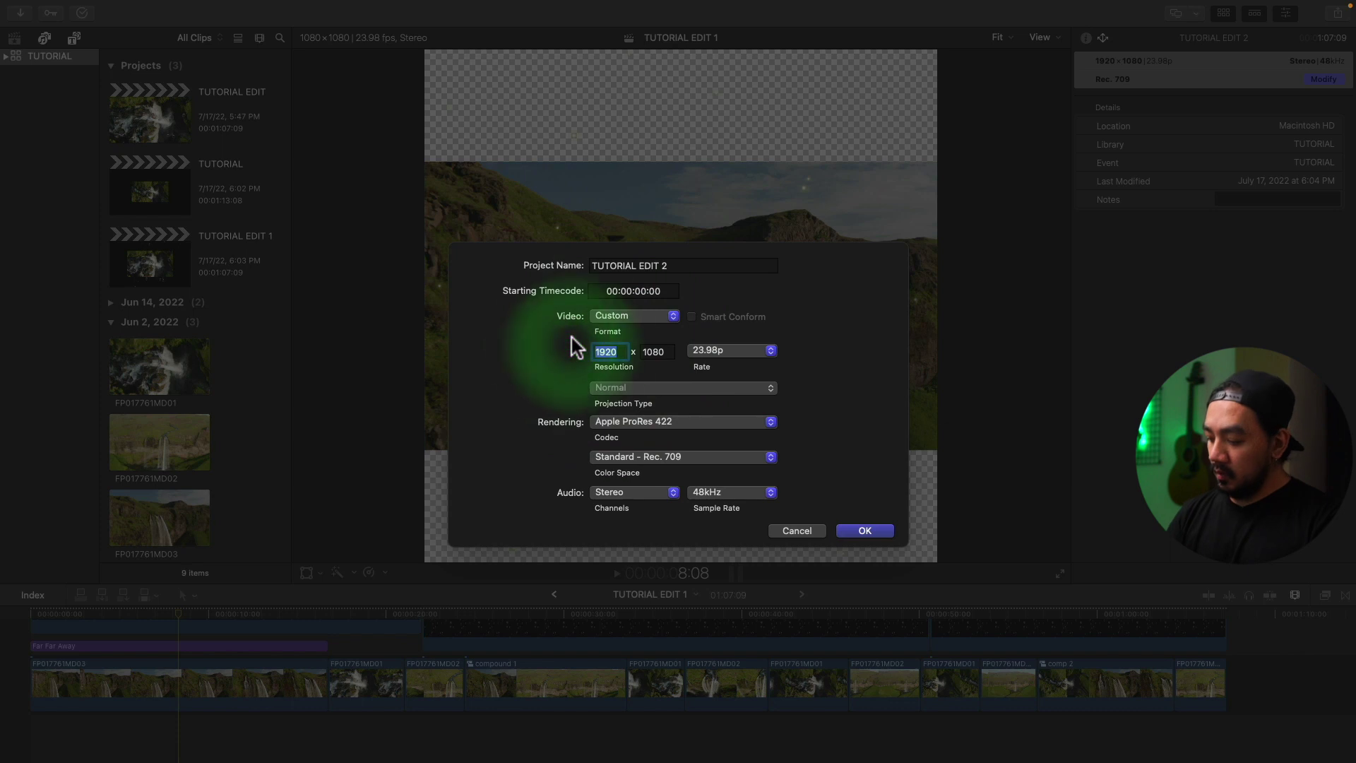
pyautogui.write('1080')
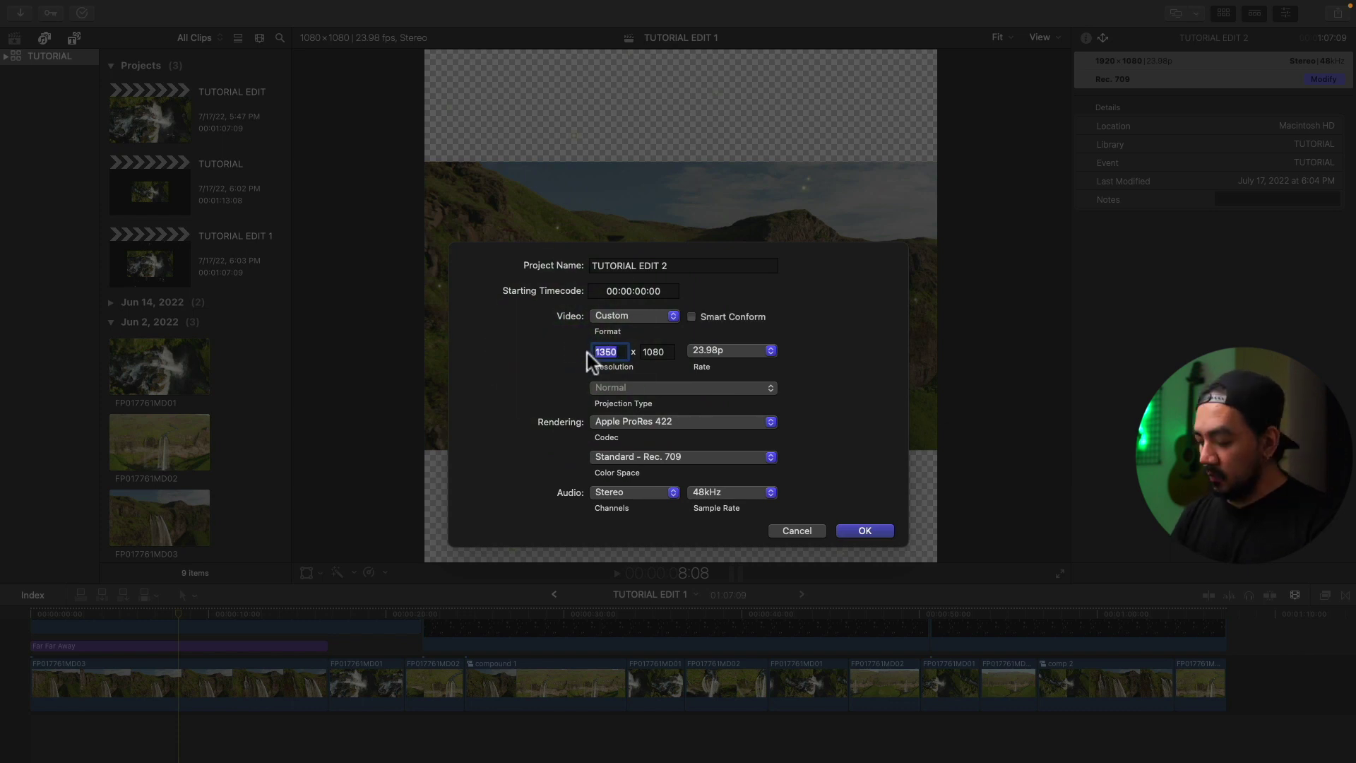
pyautogui.press('Tab')
pyautogui.write('1350')
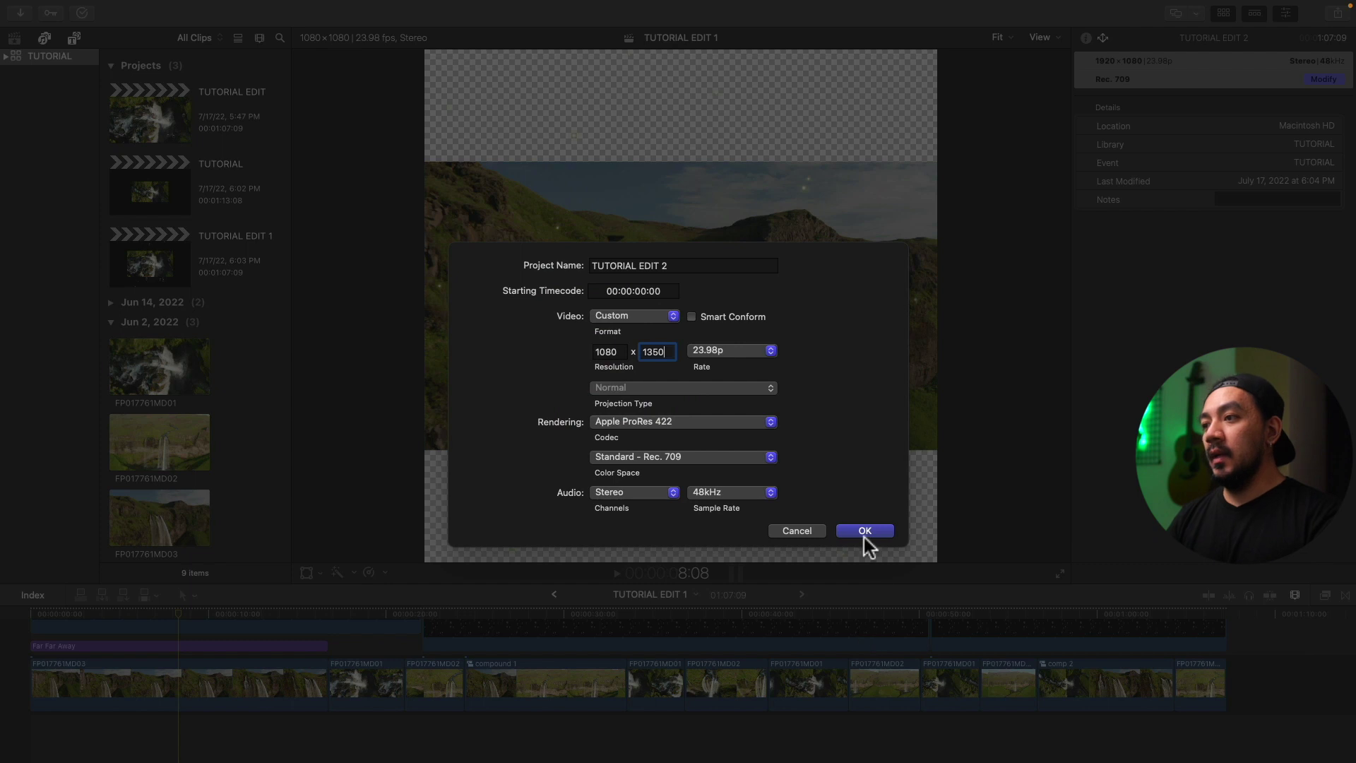
pyautogui.click(865, 533)
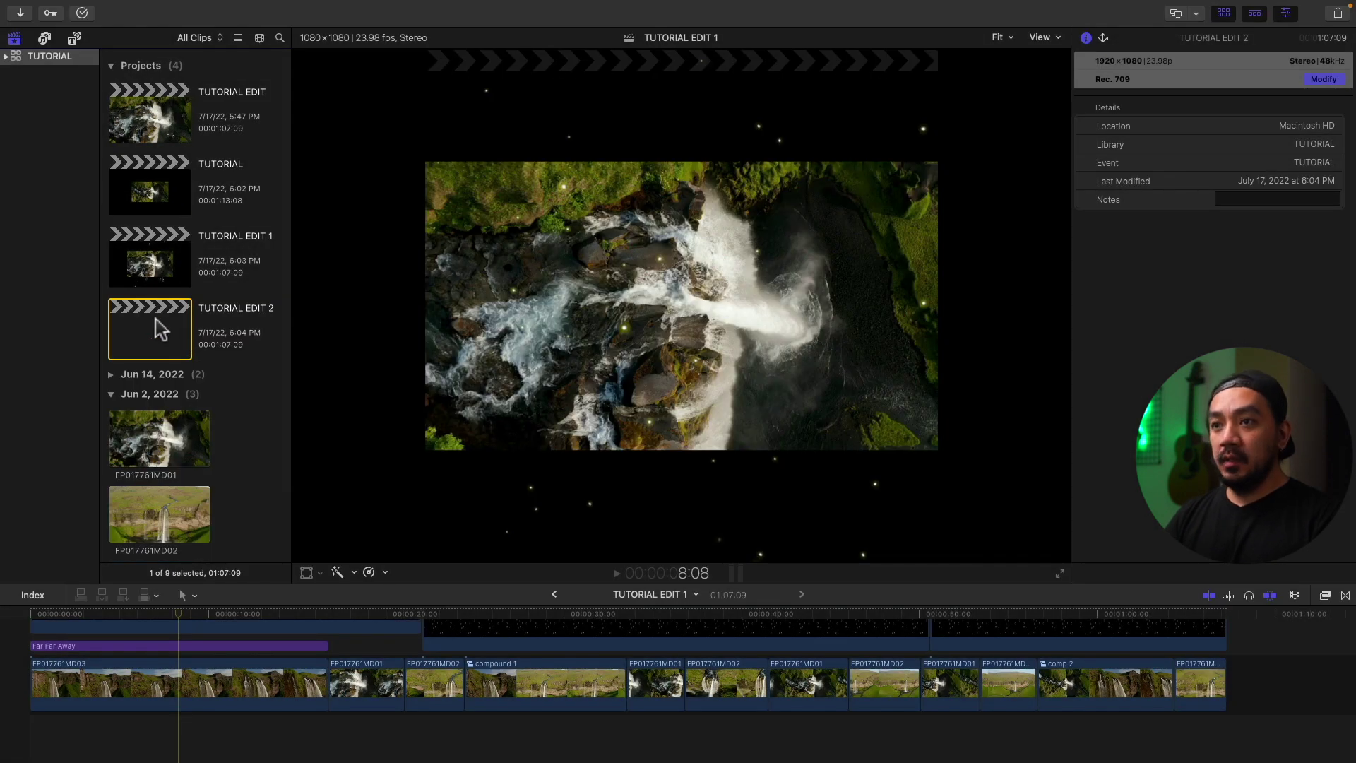
pyautogui.doubleClick(156, 328)
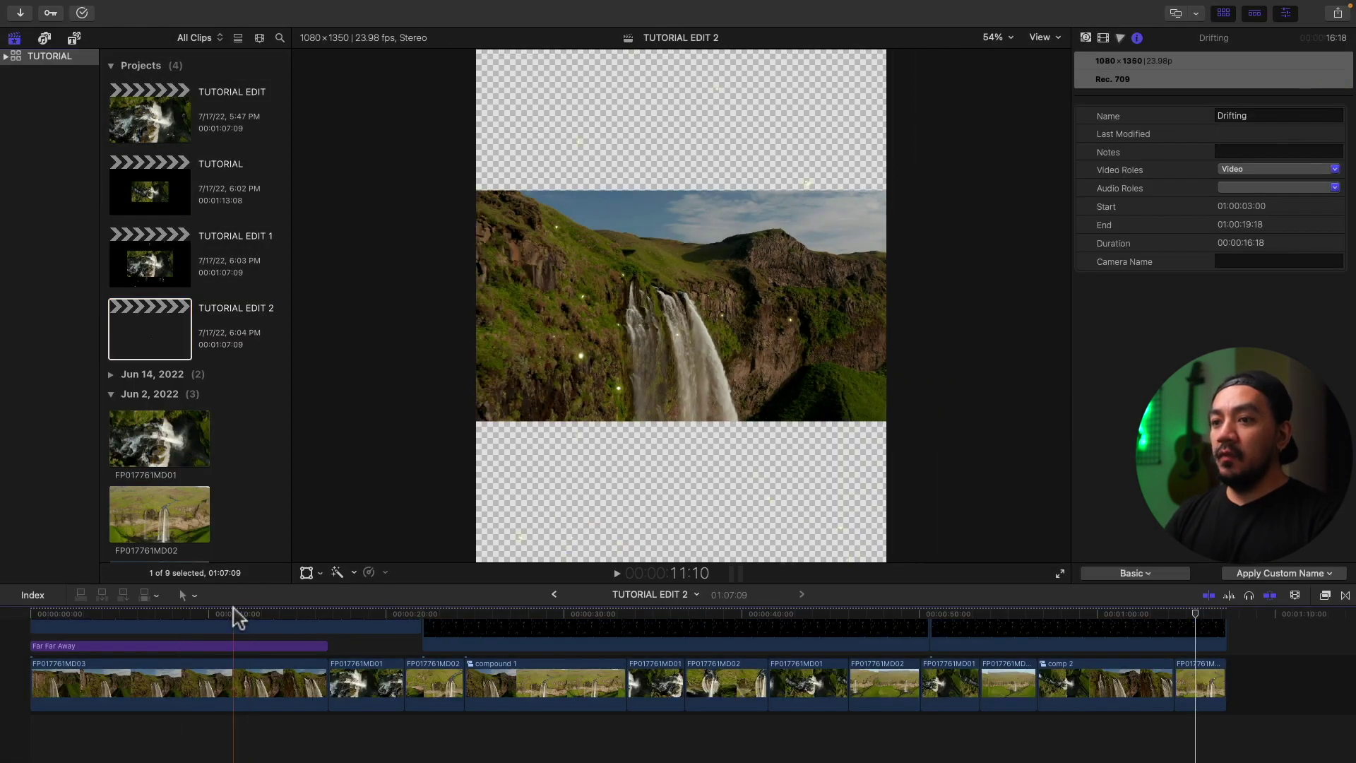
# Step: In TUTORIAL EDIT 2, select clip FP017761MD03 and show its Video Inspector transform properties
pyautogui.click(172, 618)
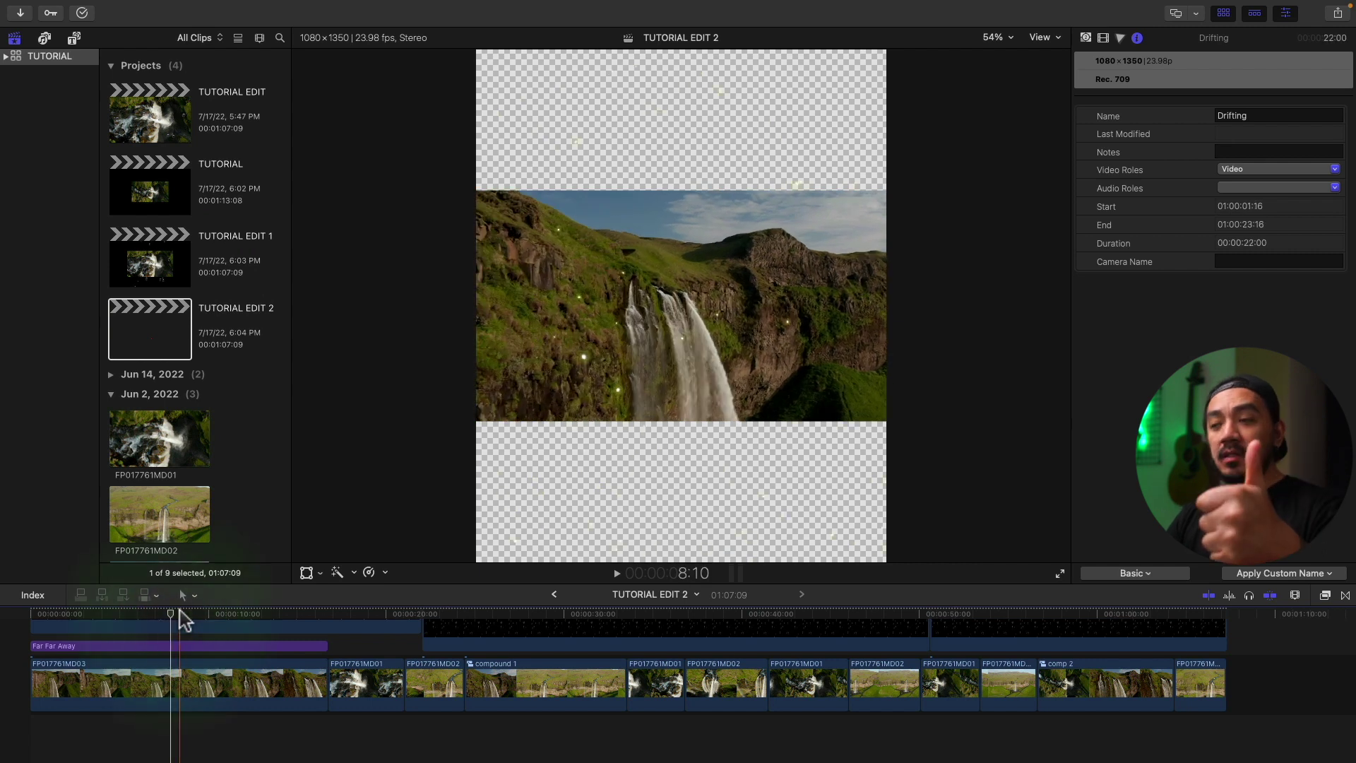
pyautogui.click(181, 684)
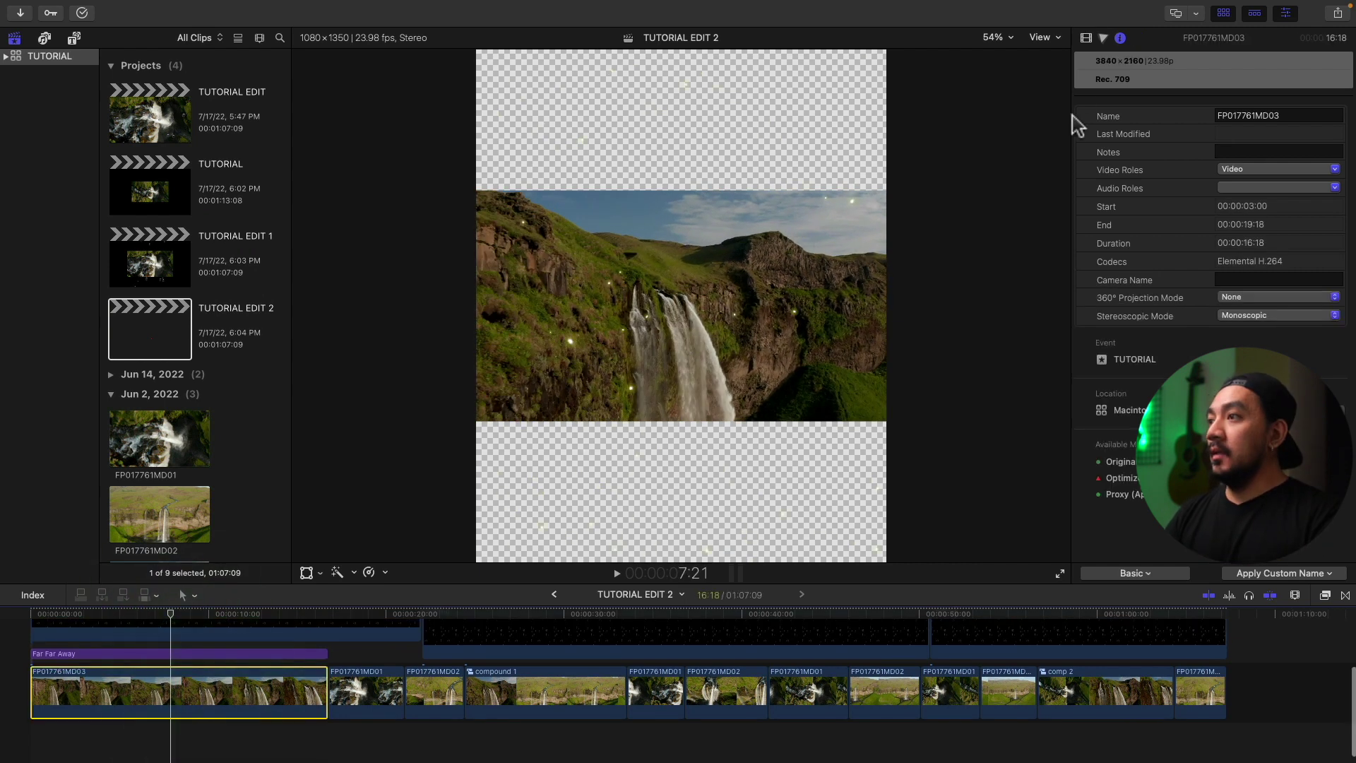
pyautogui.click(1086, 37)
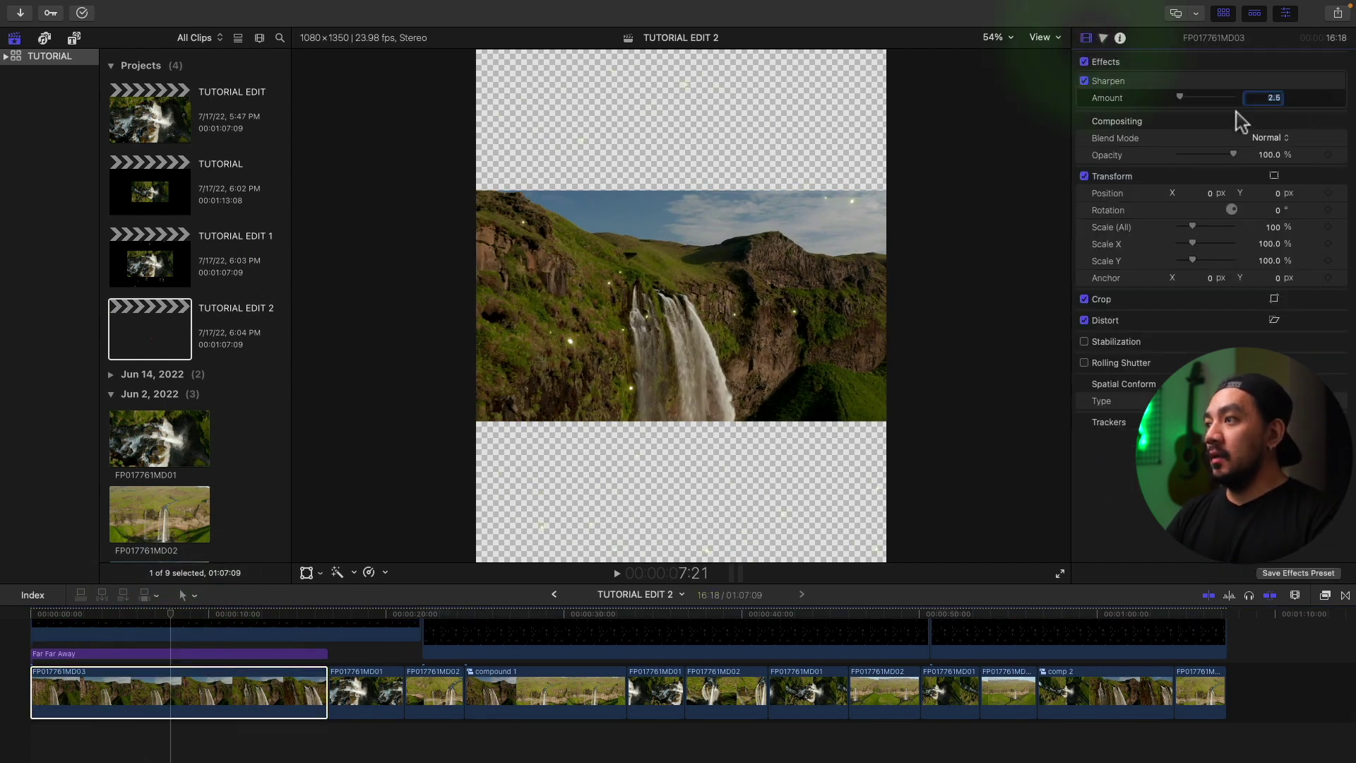
pyautogui.rightClick(675, 288)
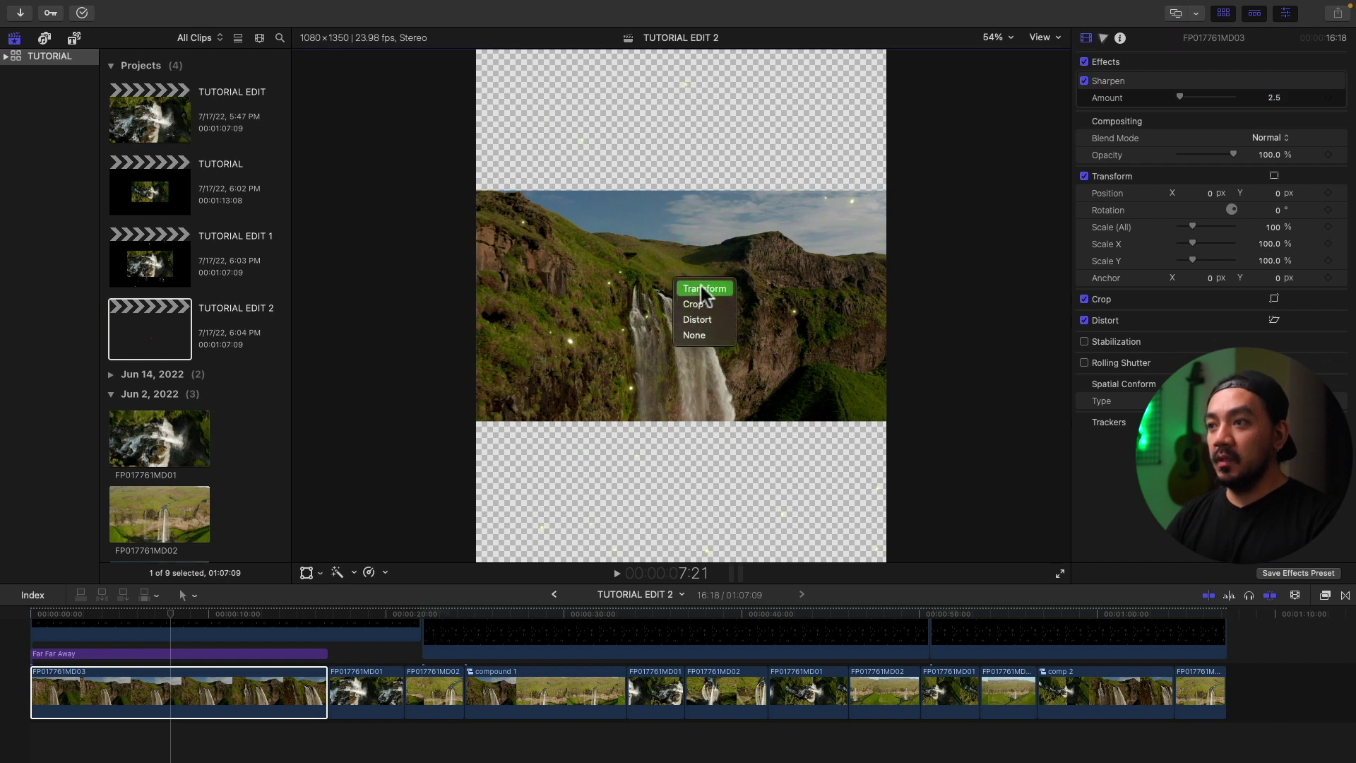
# Step: Drag the Transform handles to enlarge FP017761MD03 to about 228%, then skim the result
pyautogui.click(699, 288)
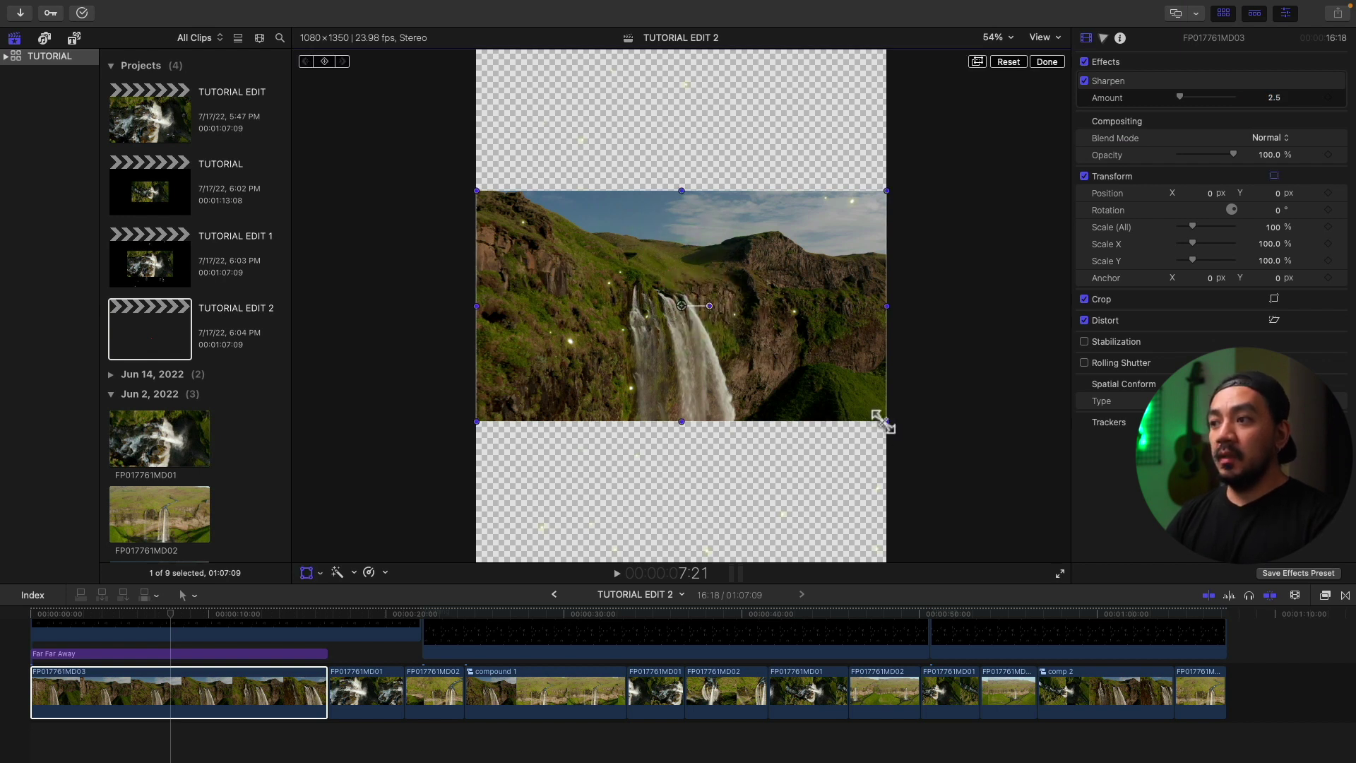
pyautogui.moveTo(884, 421); pyautogui.dragTo(937, 464)
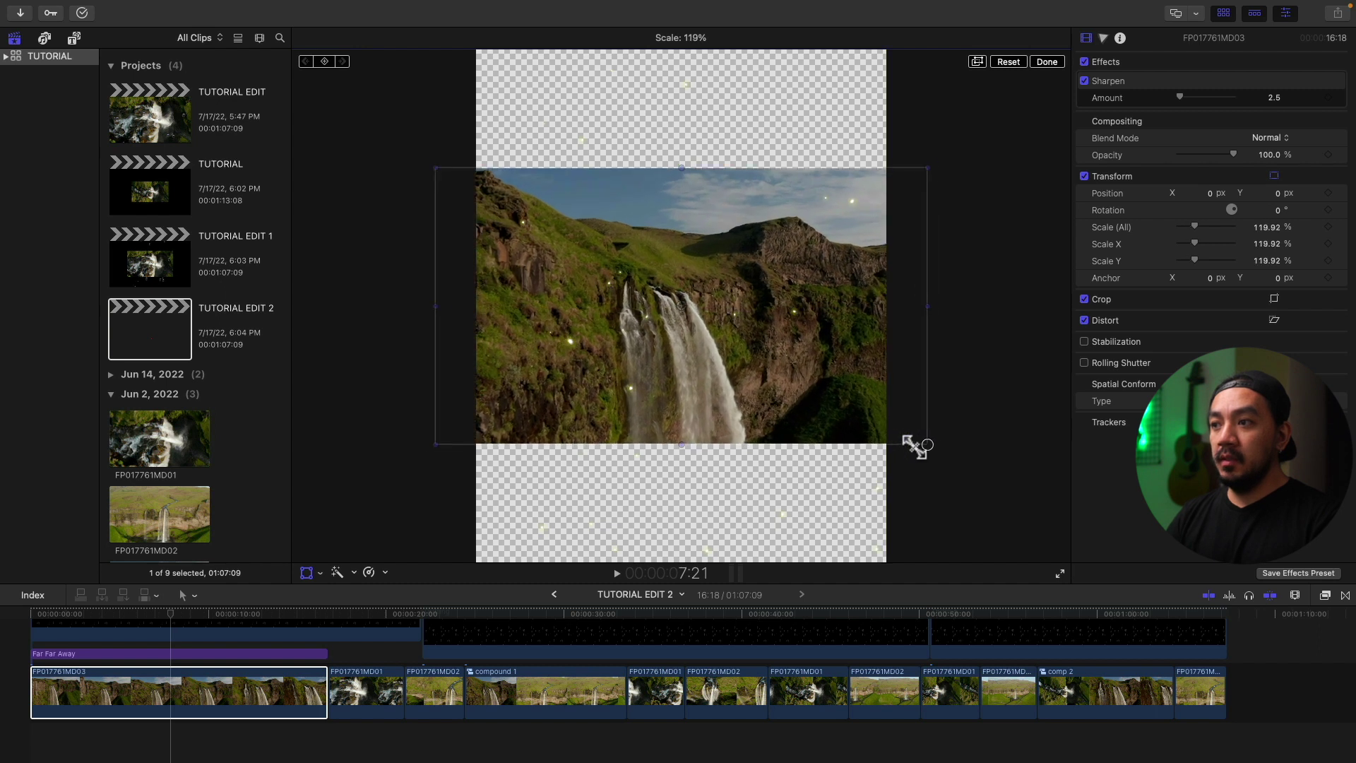
pyautogui.moveTo(936, 465); pyautogui.dragTo(1025, 579)
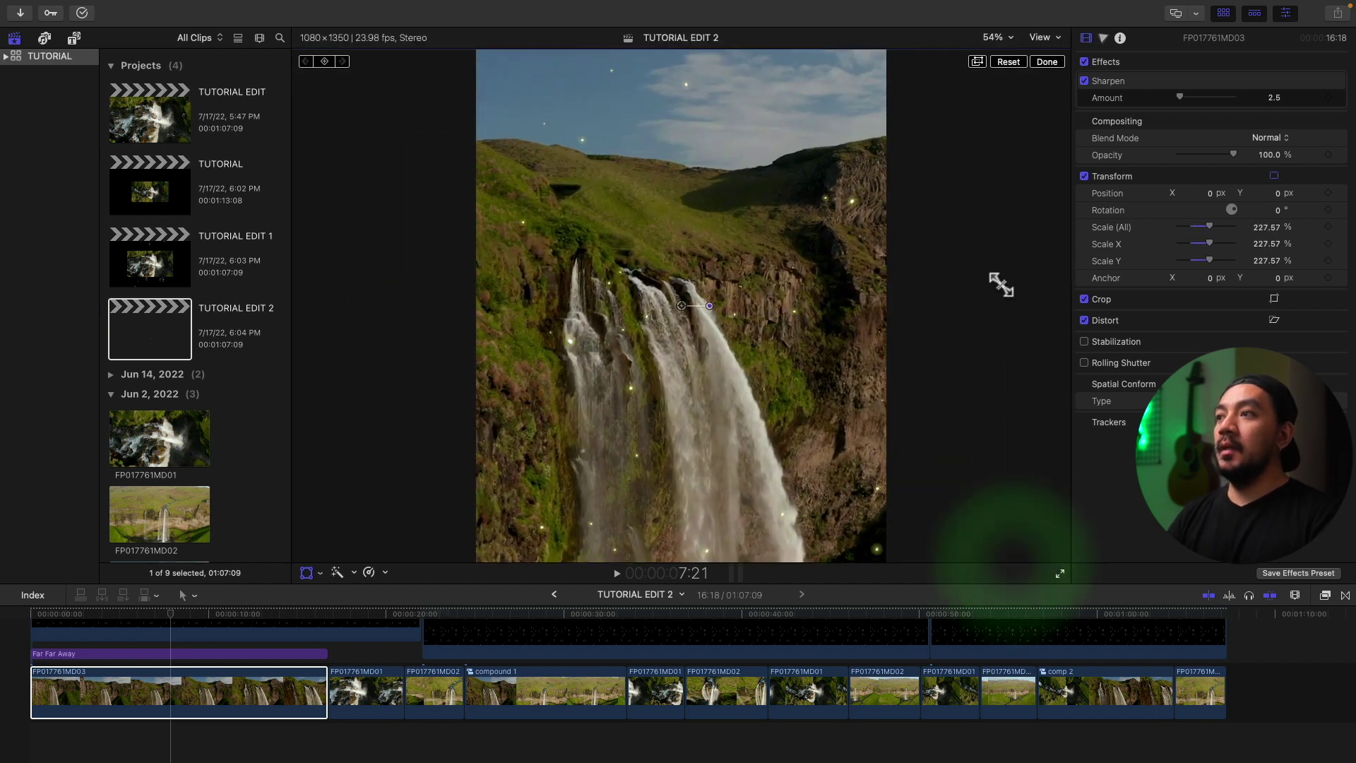
pyautogui.click(1047, 61)
pyautogui.moveTo(196, 616); pyautogui.dragTo(119, 623)
pyautogui.click(146, 615)
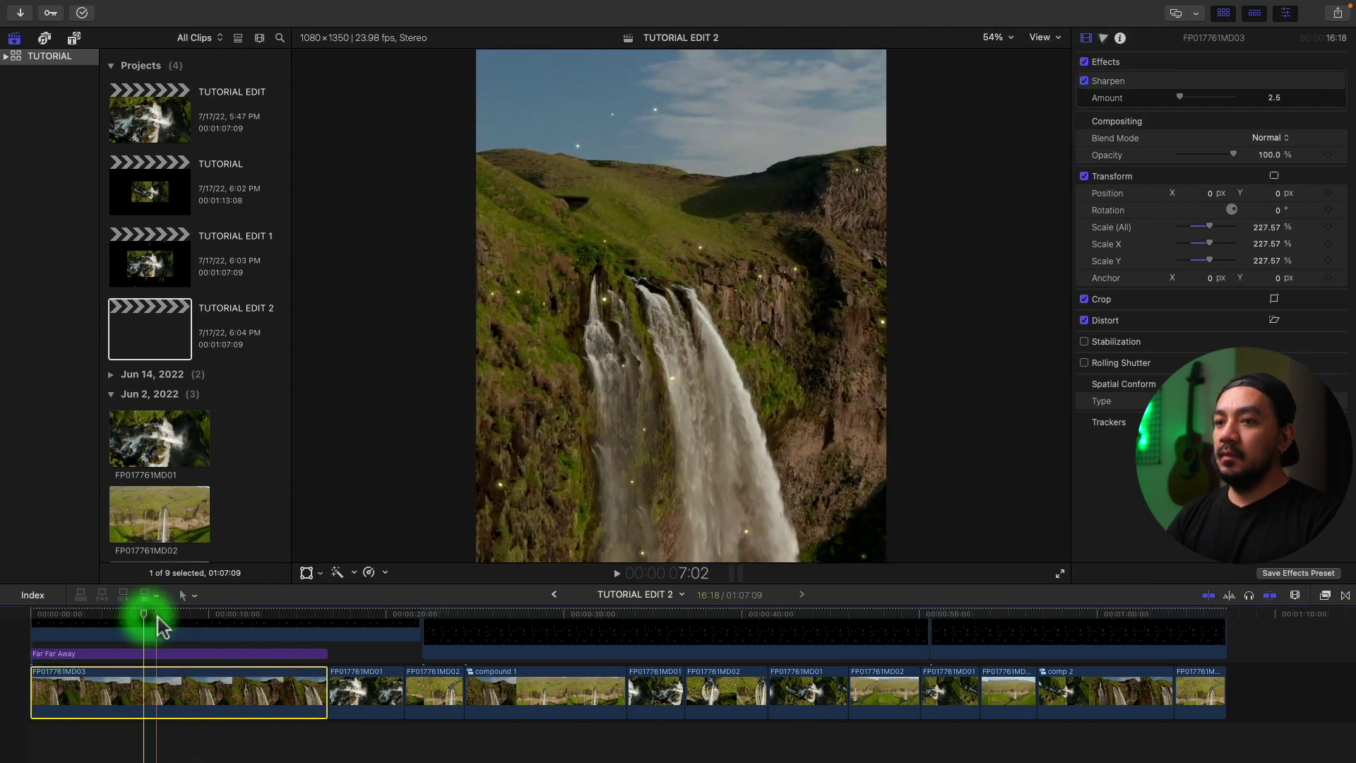